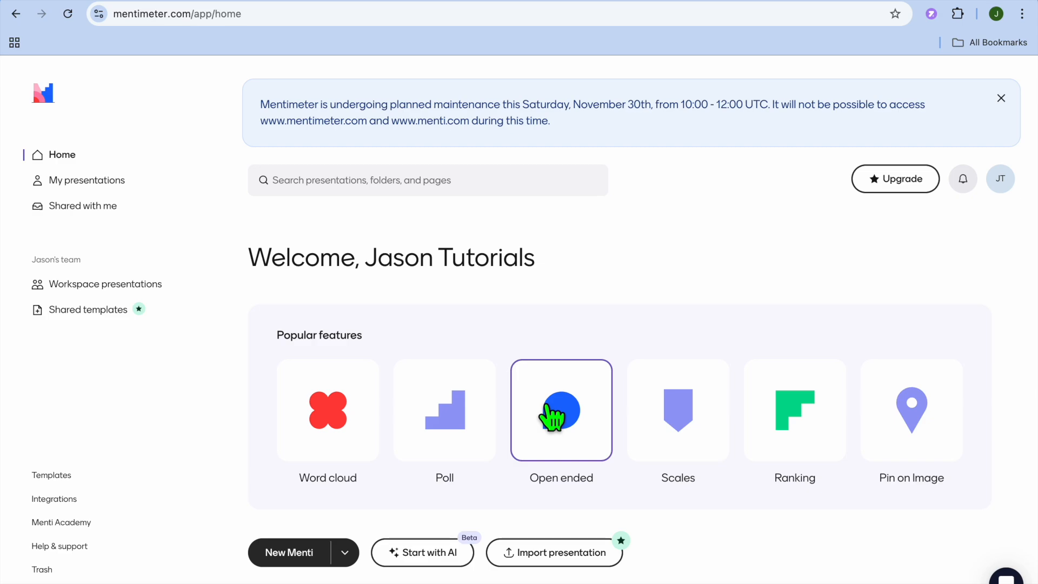
Create a new quiz and start it from the Blank option among the quiz templates
scroll(552, 416, down, 3)
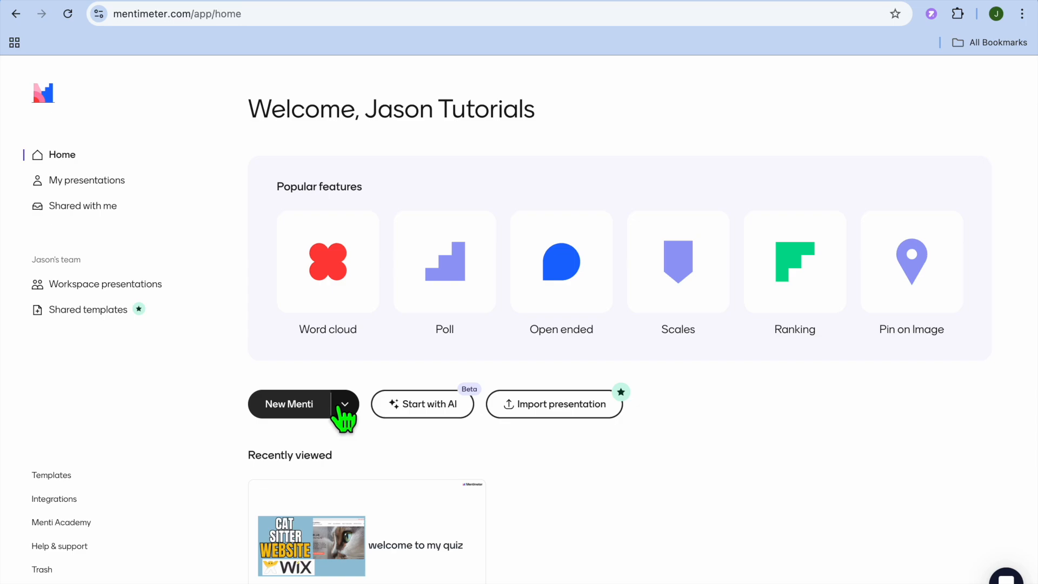
click(344, 413)
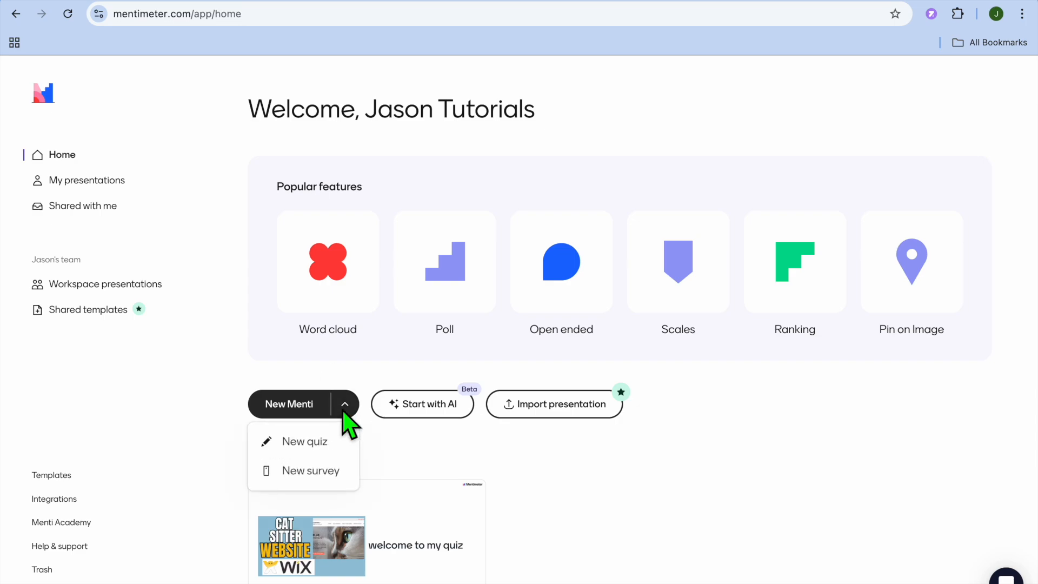
click(312, 449)
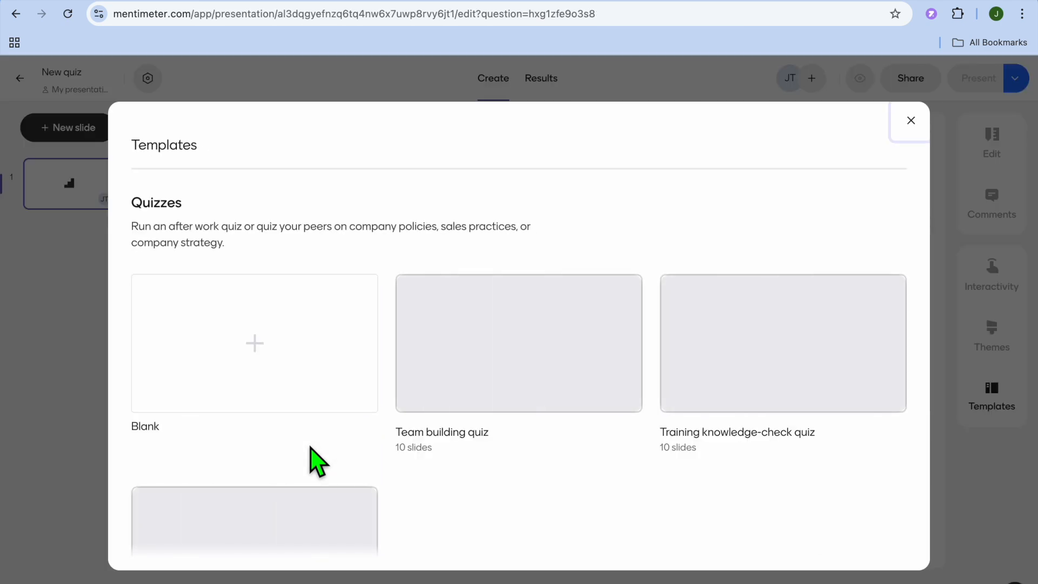
mouse_move(482, 405)
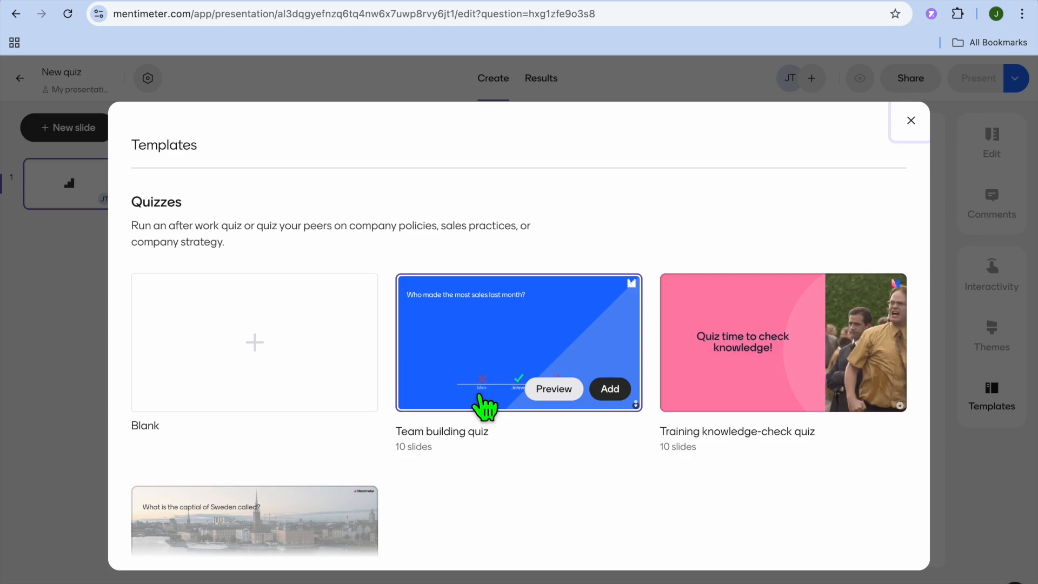
scroll(480, 395, down, 3)
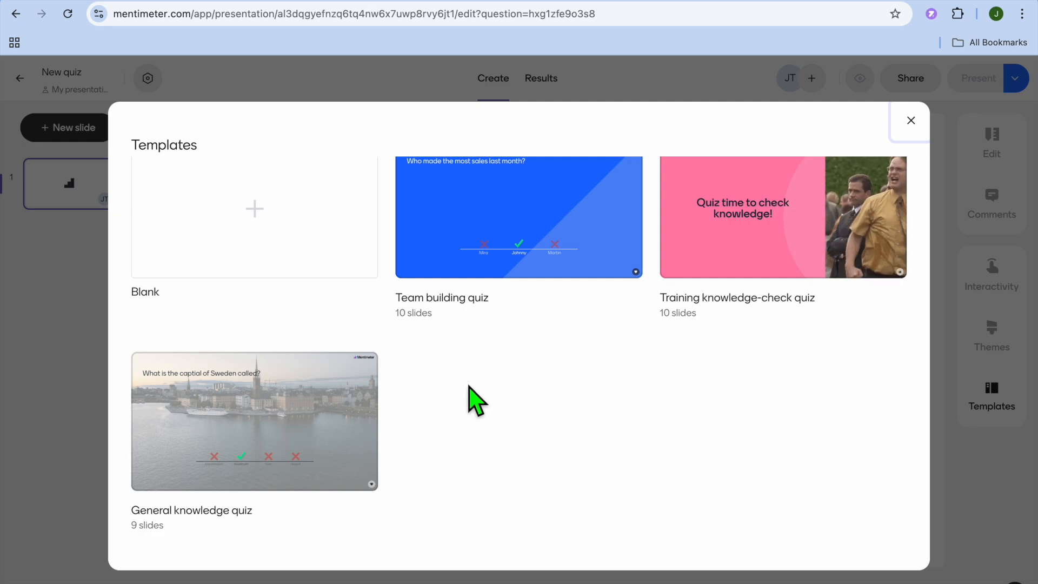
scroll(430, 356, up, 2)
click(241, 307)
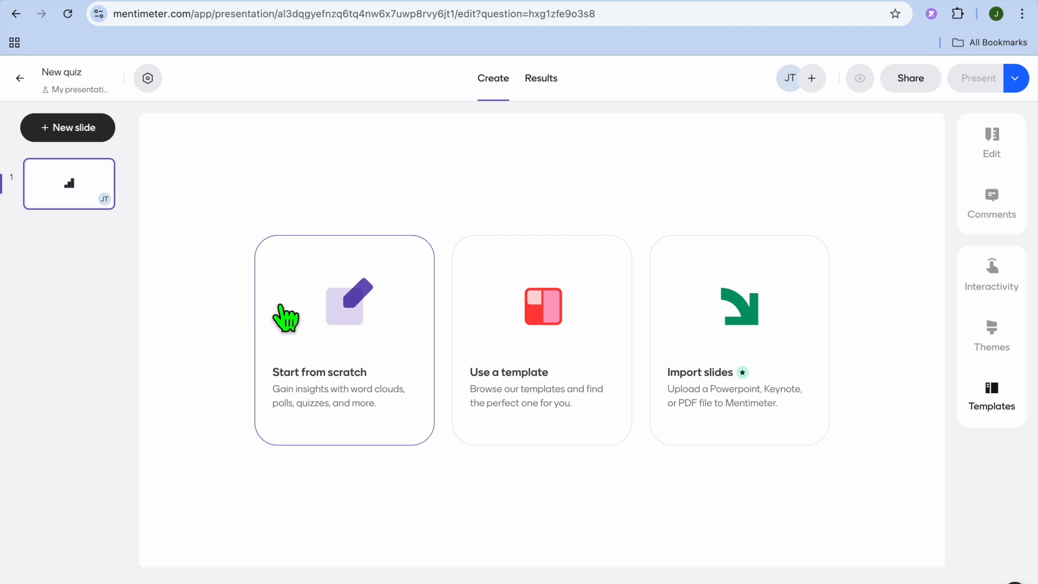
Browse the template library's Team Meeting, Workshop & Brainstorming, Training, Team Building and Agile Workflow categories
click(529, 324)
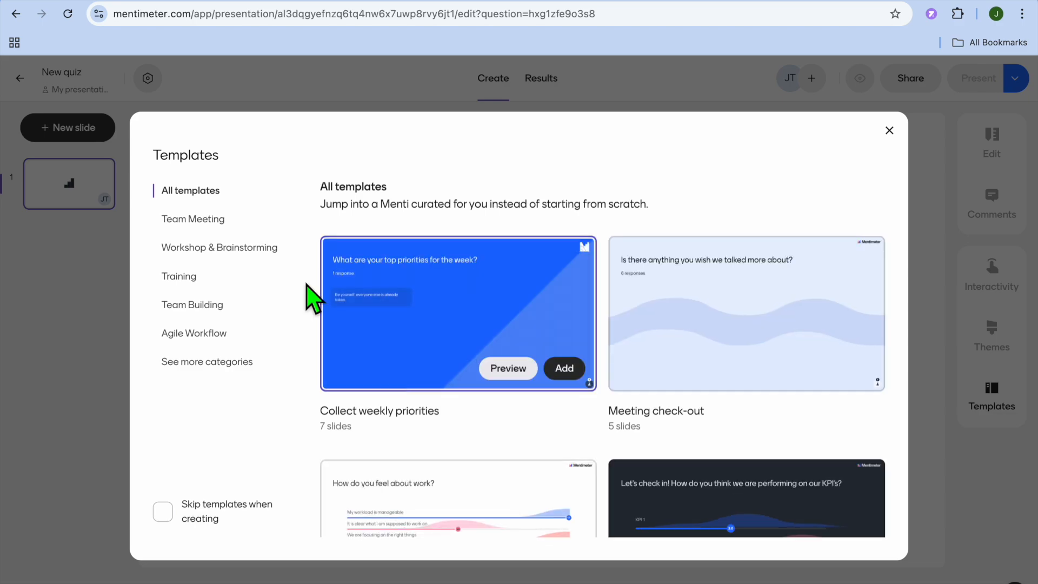
click(215, 221)
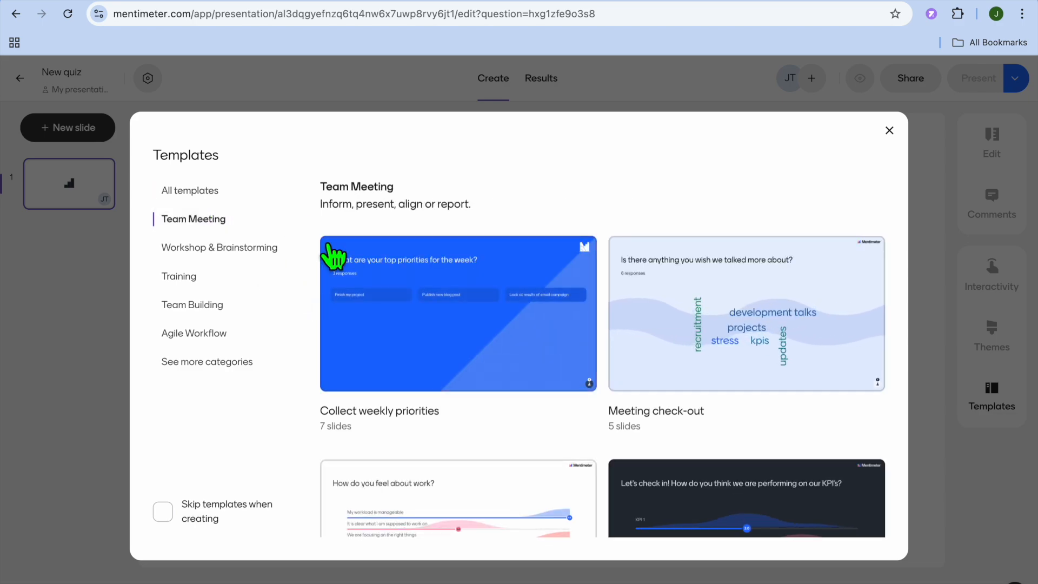
mouse_move(438, 313)
scroll(438, 313, down, 6)
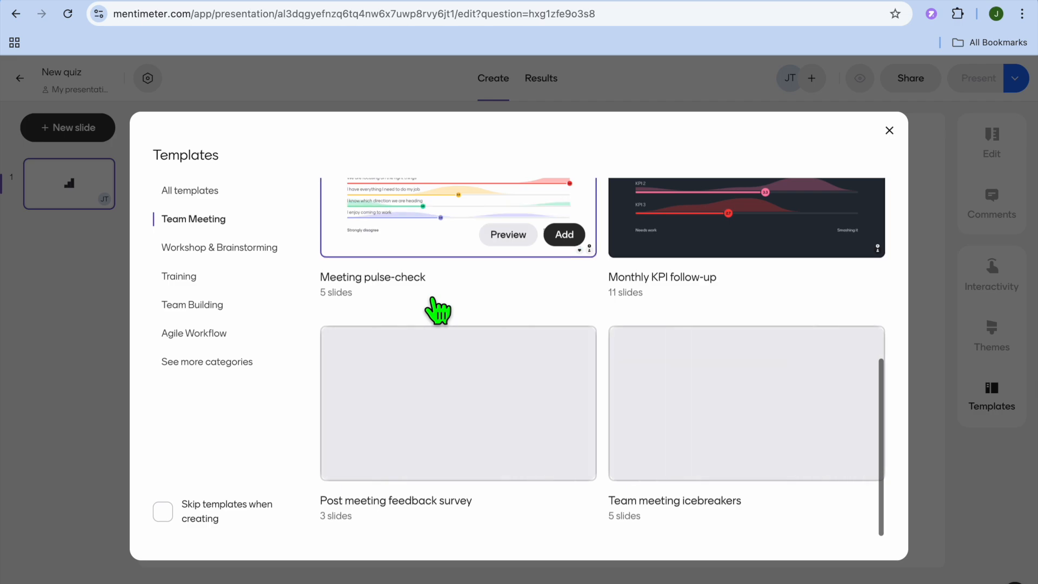
scroll(438, 311, up, 4)
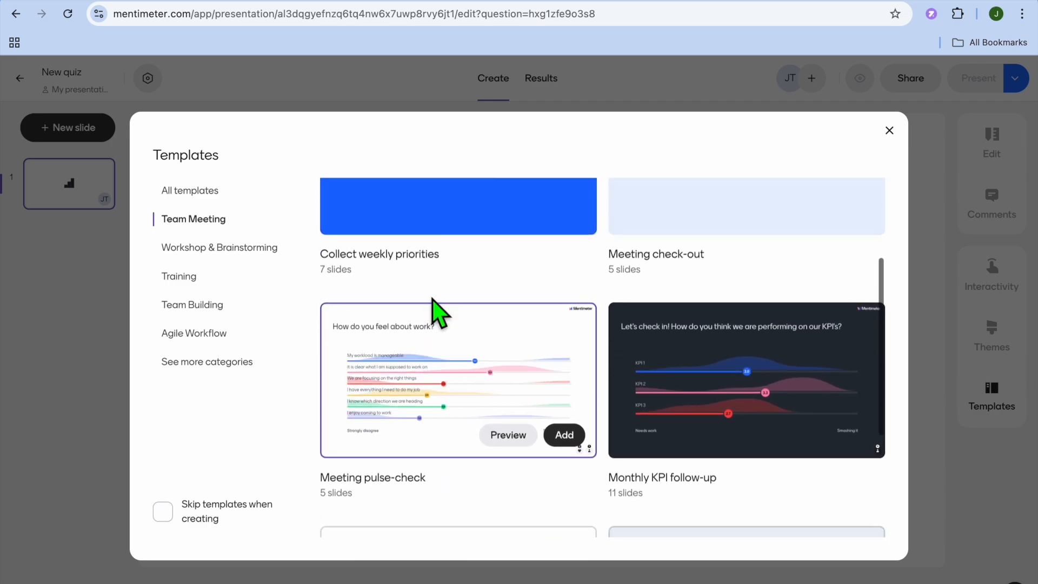
click(247, 250)
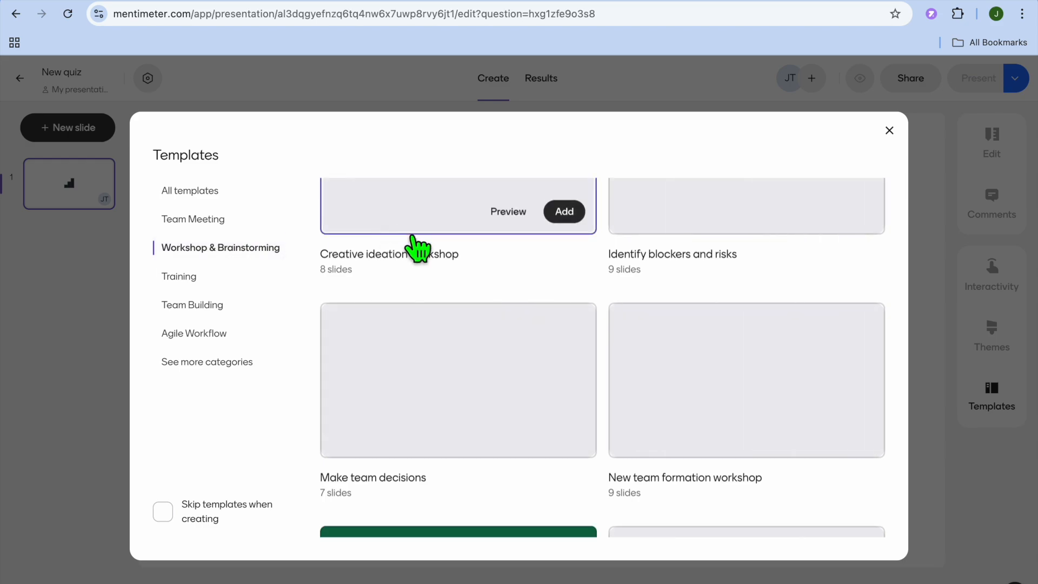
scroll(403, 241, up, 3)
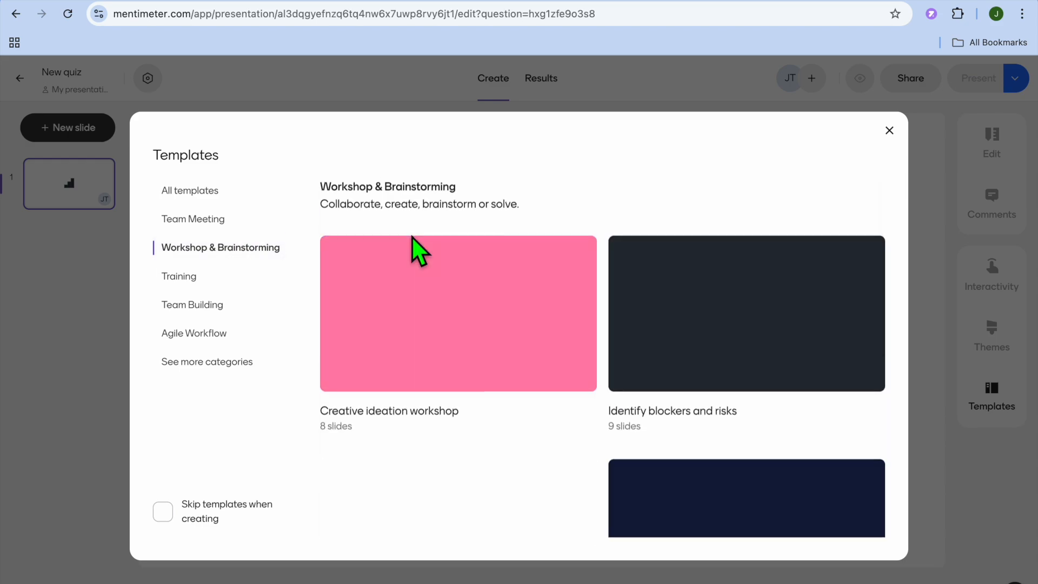
scroll(417, 249, down, 3)
scroll(416, 249, down, 2)
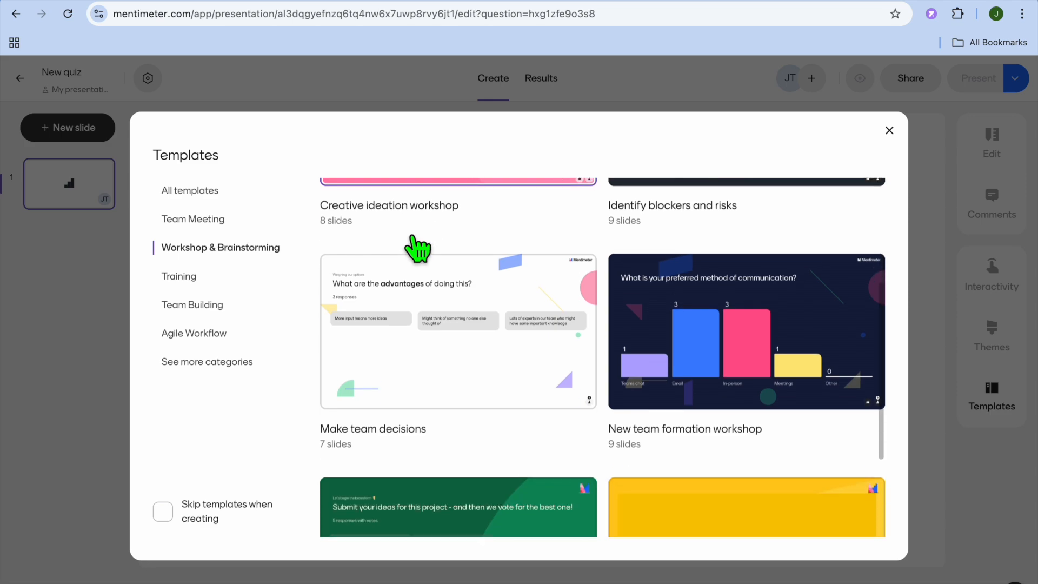
click(203, 277)
click(208, 307)
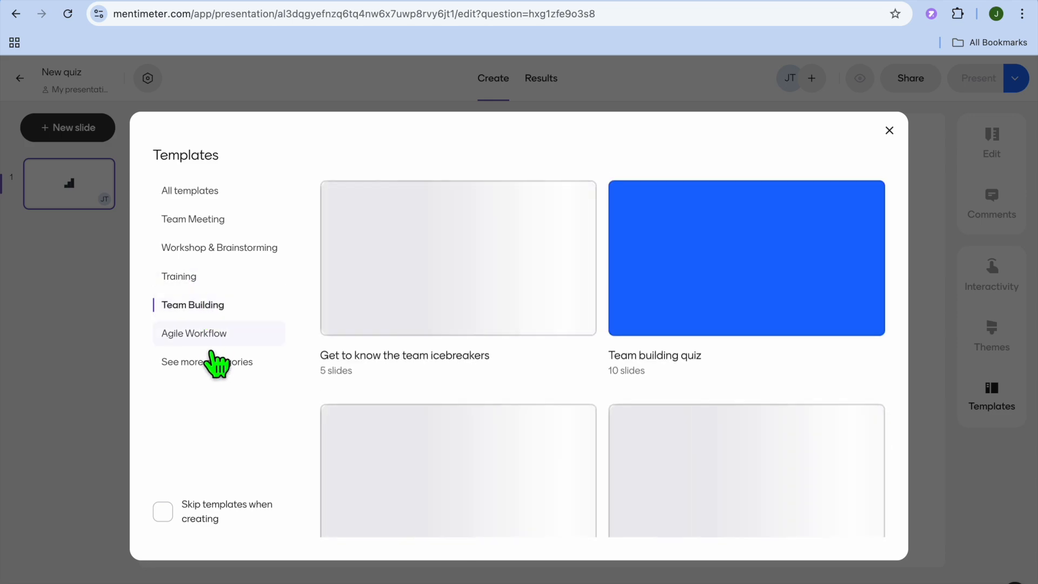
click(211, 338)
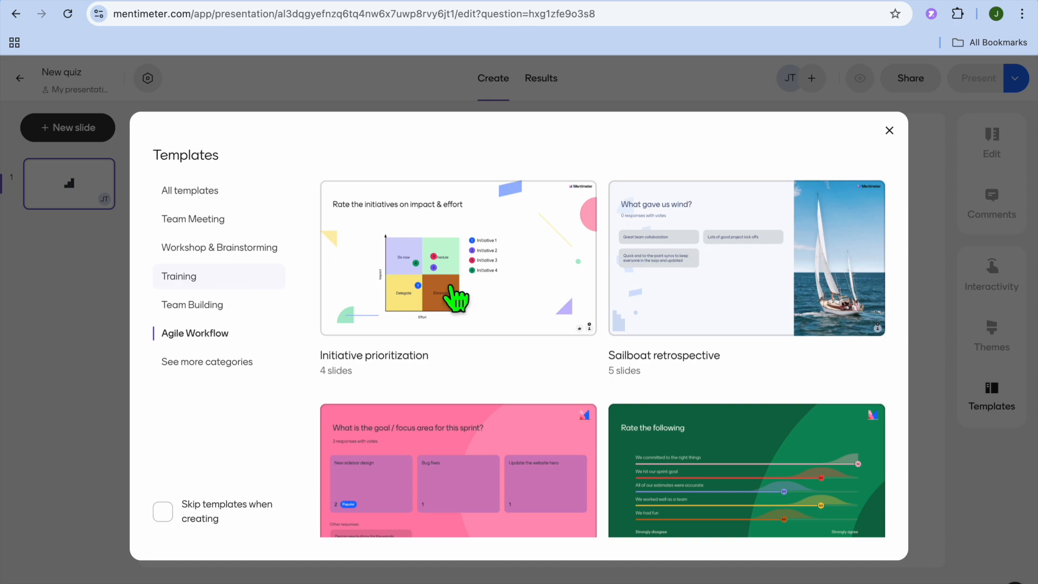
mouse_move(701, 268)
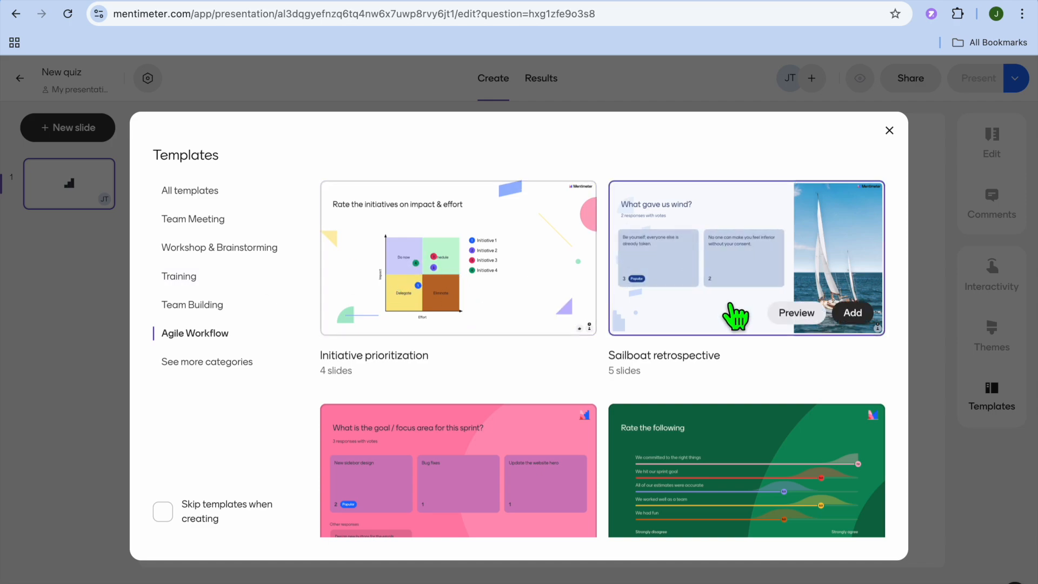
Preview the "Get to know the team icebreakers" template in the Team Building category and use it for the quiz
click(203, 308)
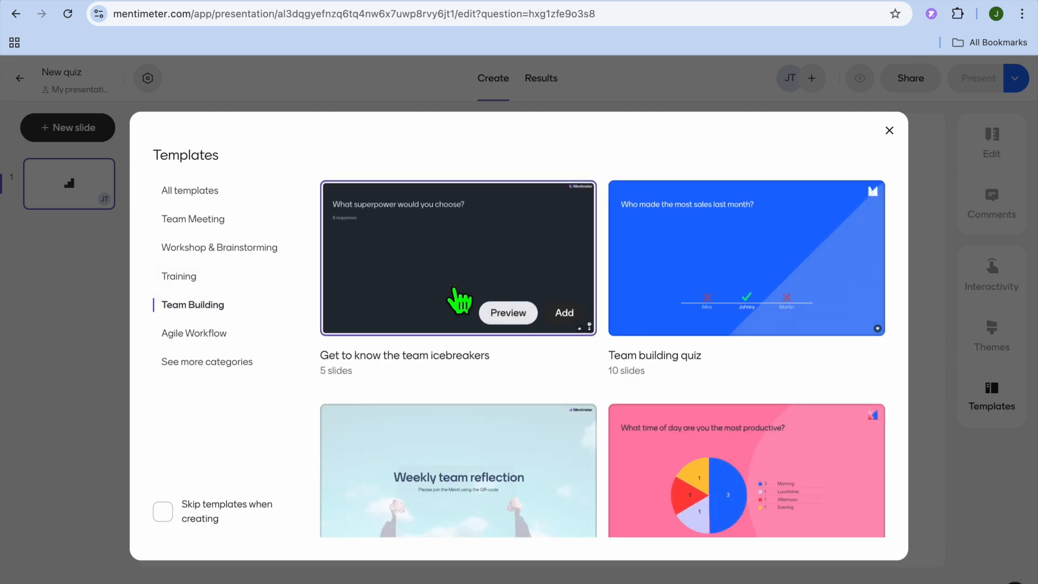
click(524, 311)
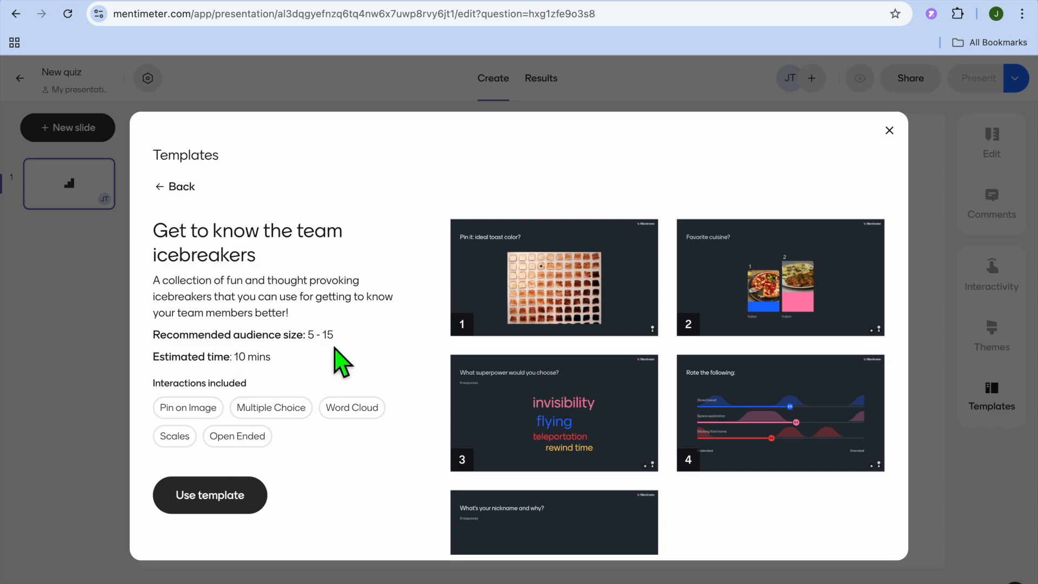
click(226, 500)
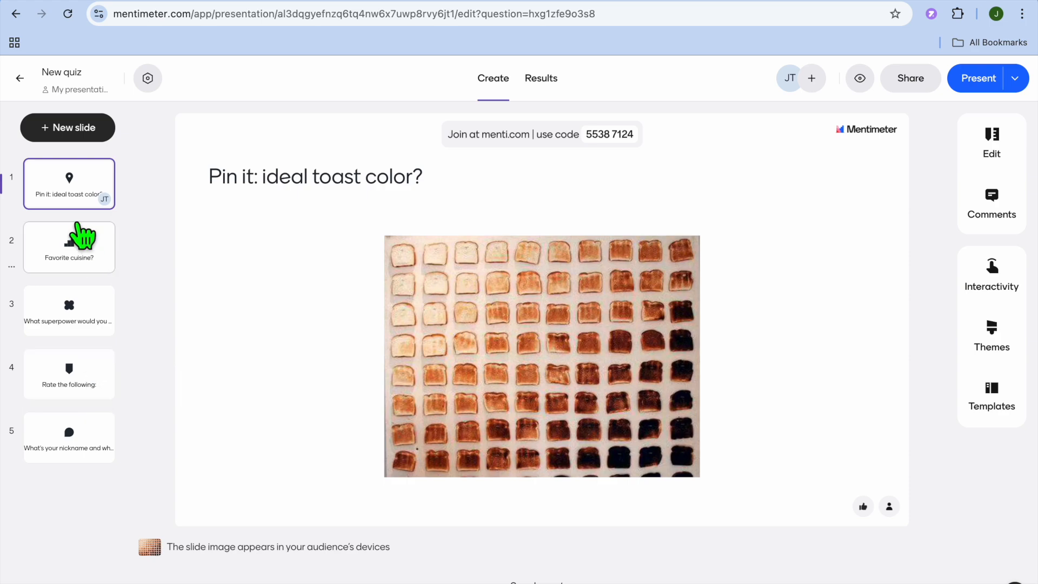
Add a Multiple Choice slide after the "Pin it: ideal toast color?" slide and activate its question text
click(70, 134)
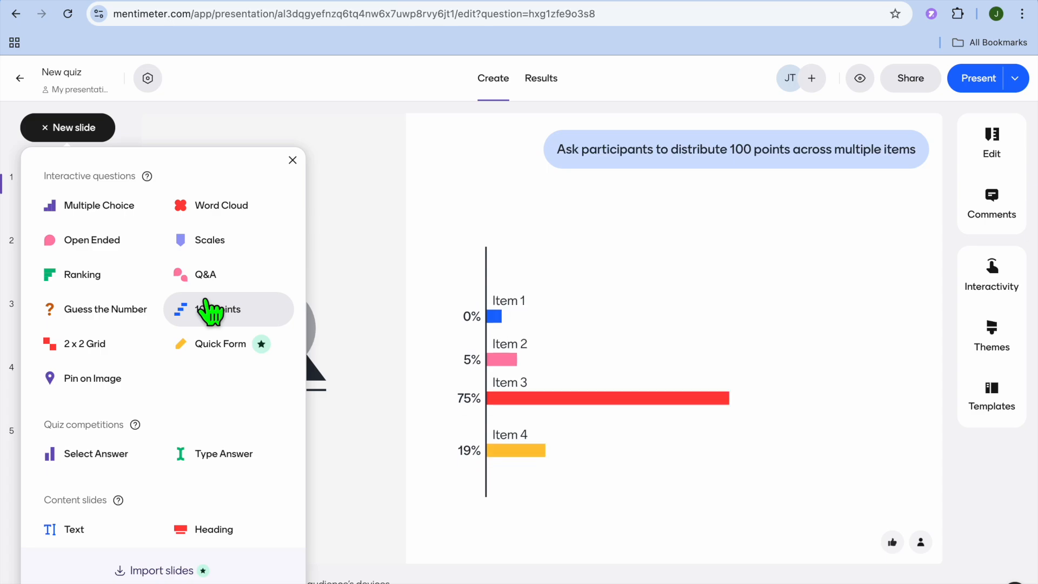
click(116, 208)
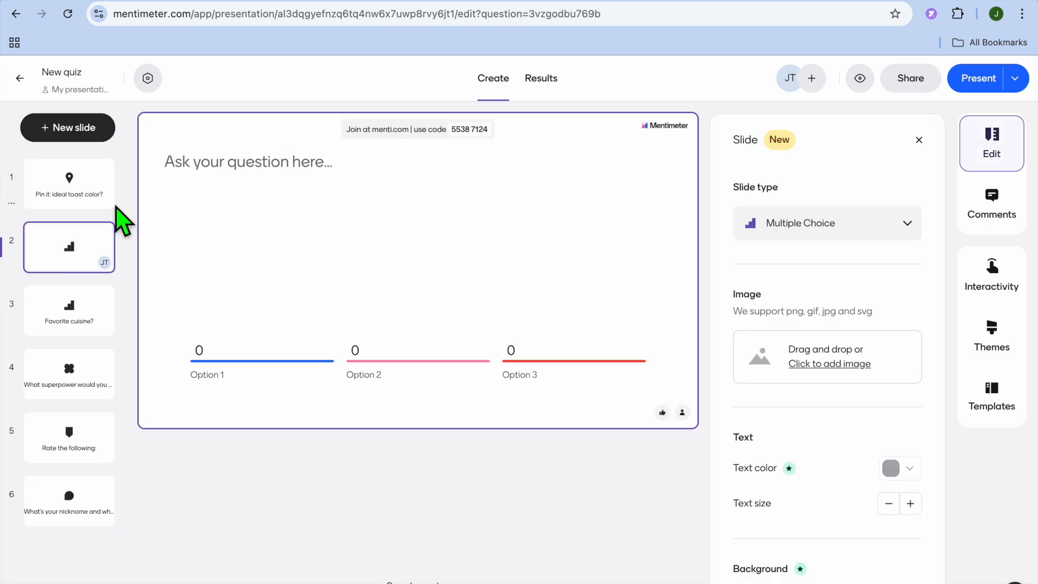
click(241, 172)
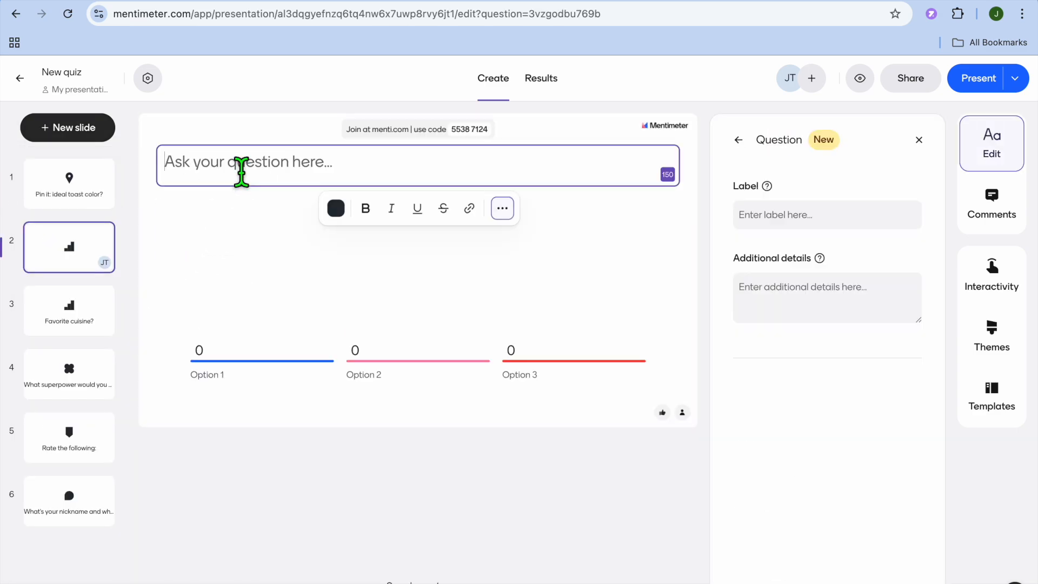
Enable choosing correct answers for the multiple choice question and mark Option 2 as the correct one
click(247, 344)
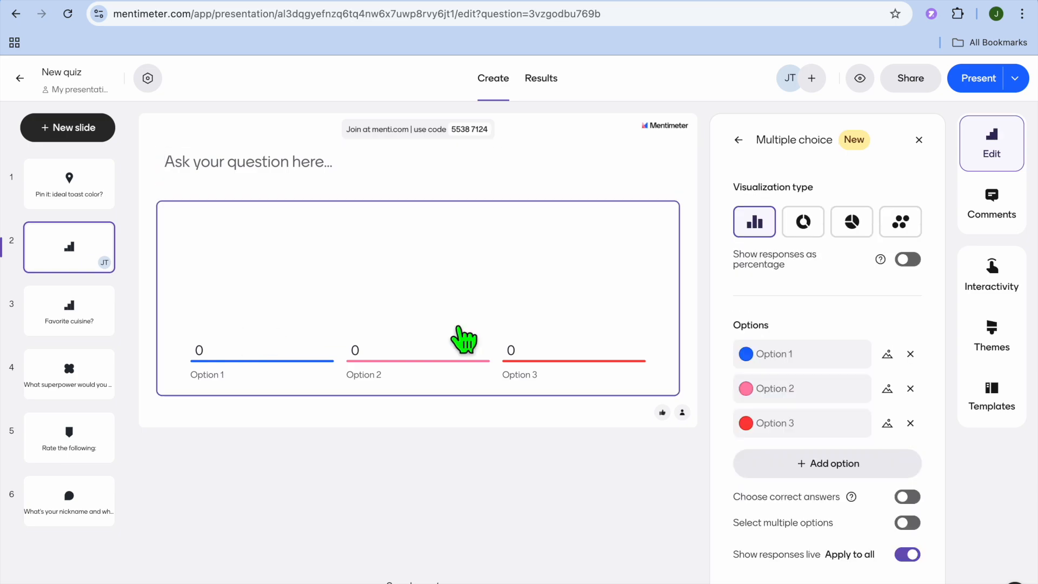
click(787, 363)
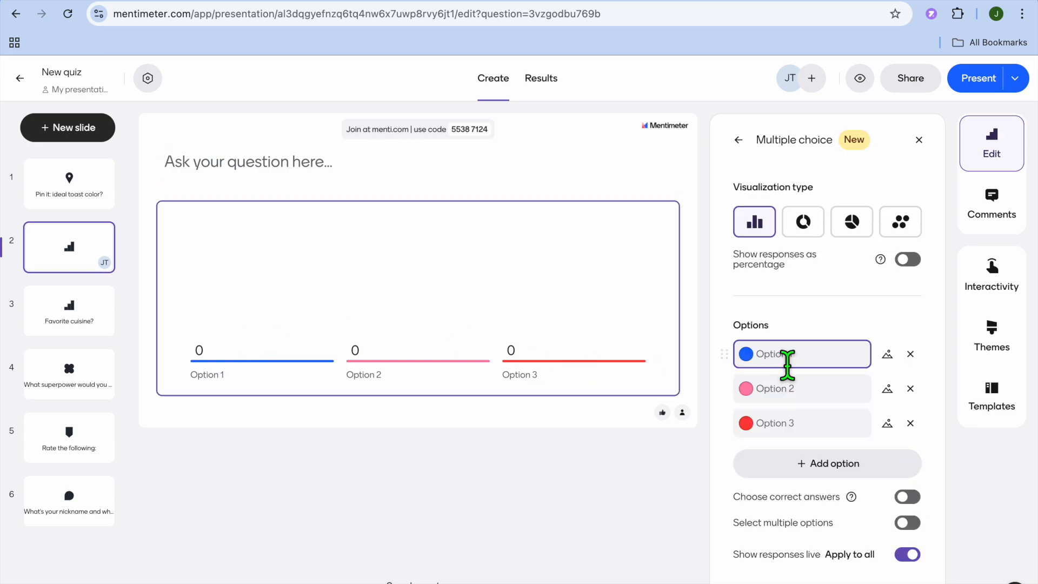
click(781, 399)
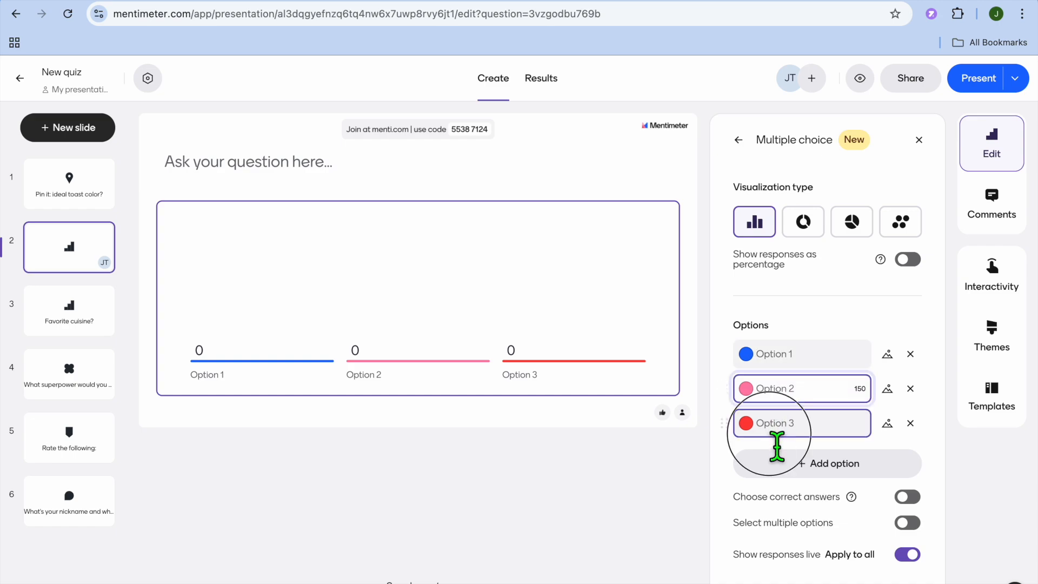
click(777, 432)
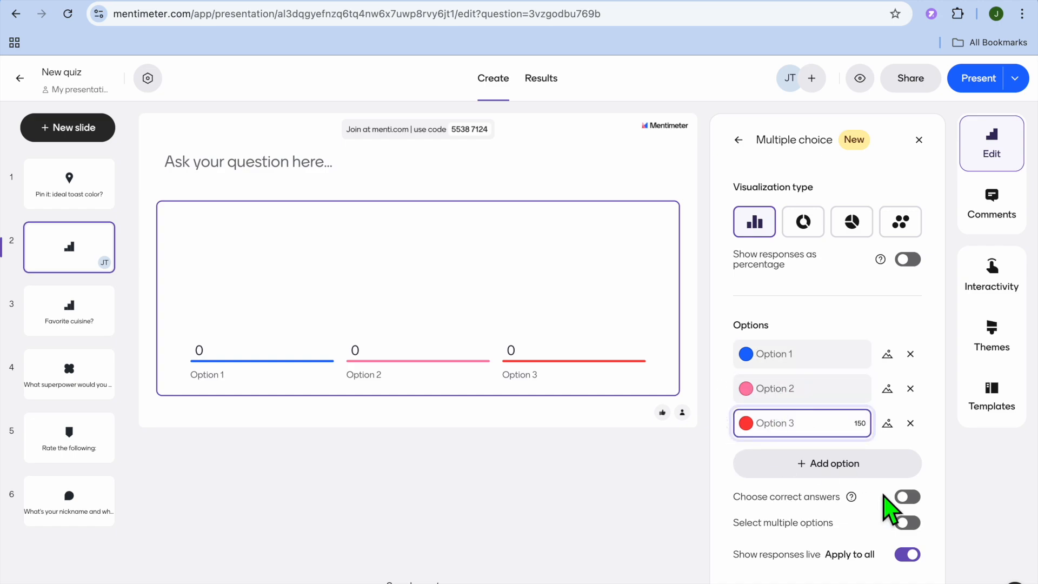
click(909, 498)
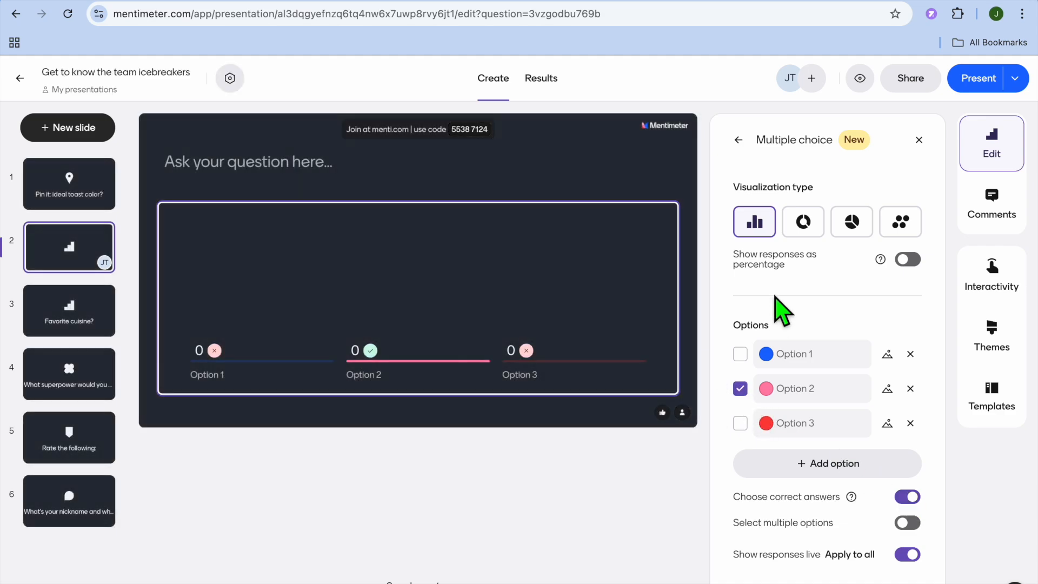
Preview the Donut, Pie and Dots visualization types on the multiple choice slide and compare them with the bar chart
click(801, 229)
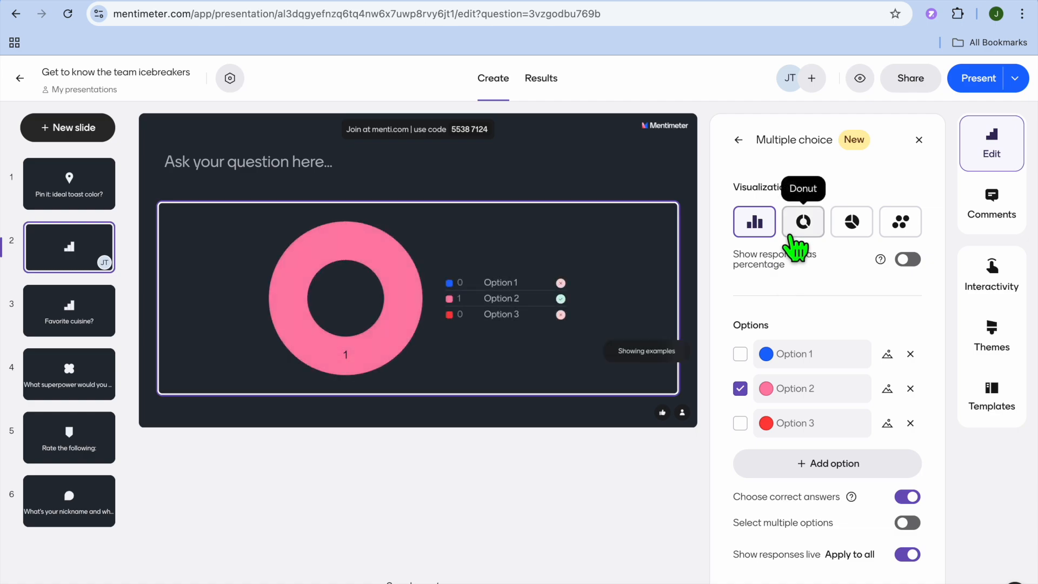
click(756, 235)
click(802, 221)
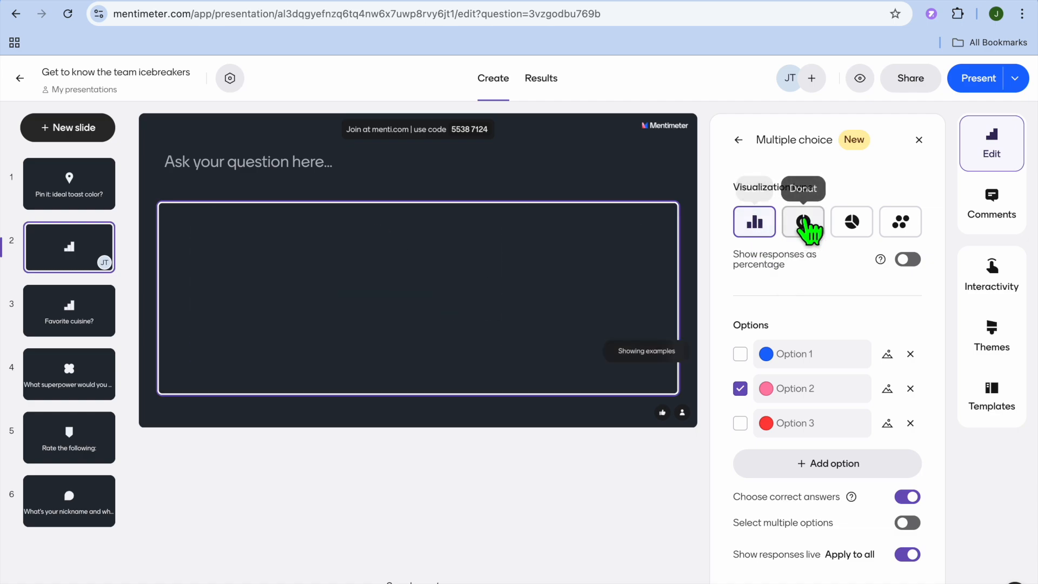
click(853, 222)
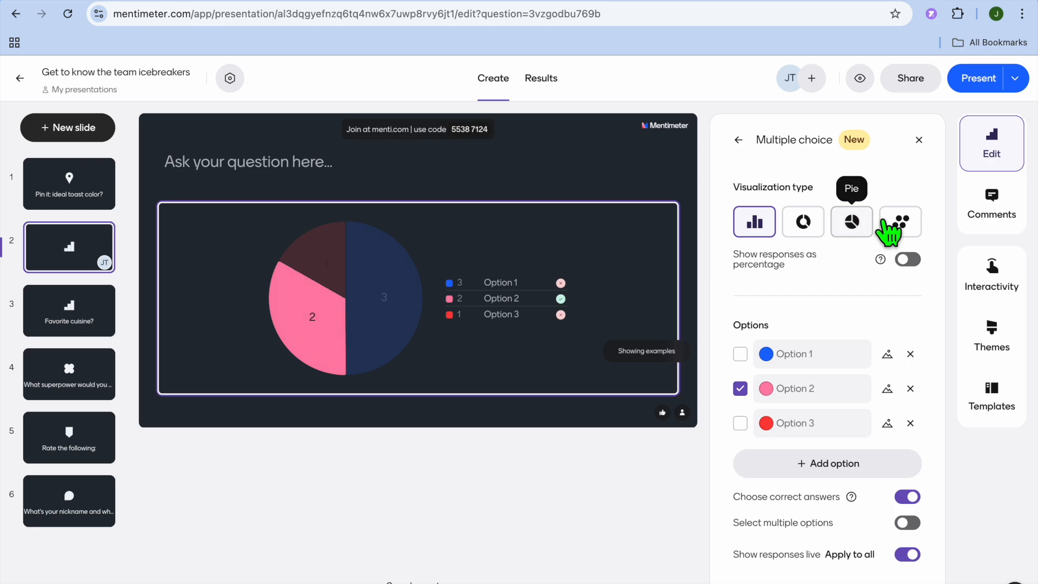
click(901, 227)
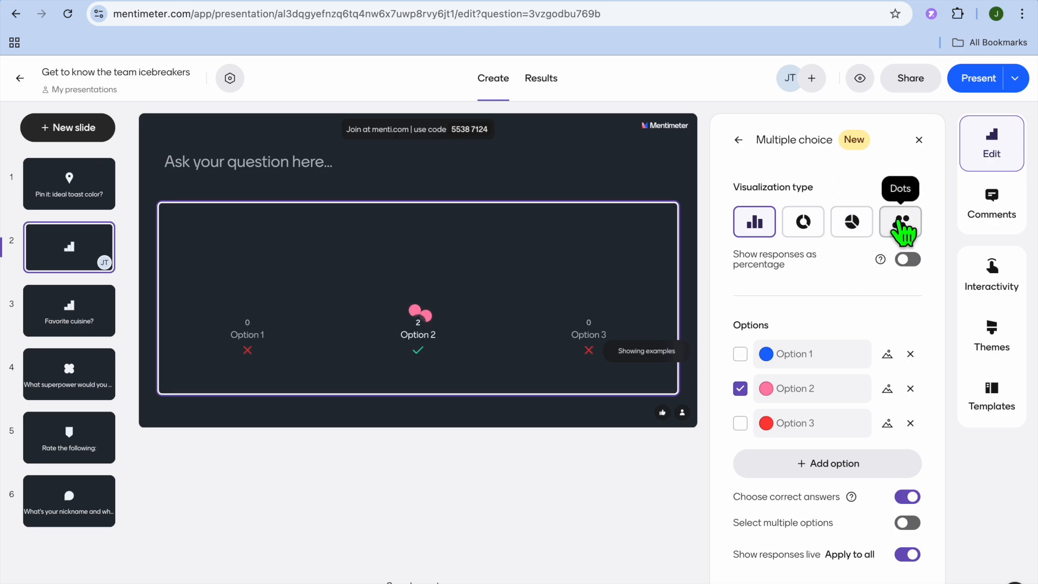
click(853, 223)
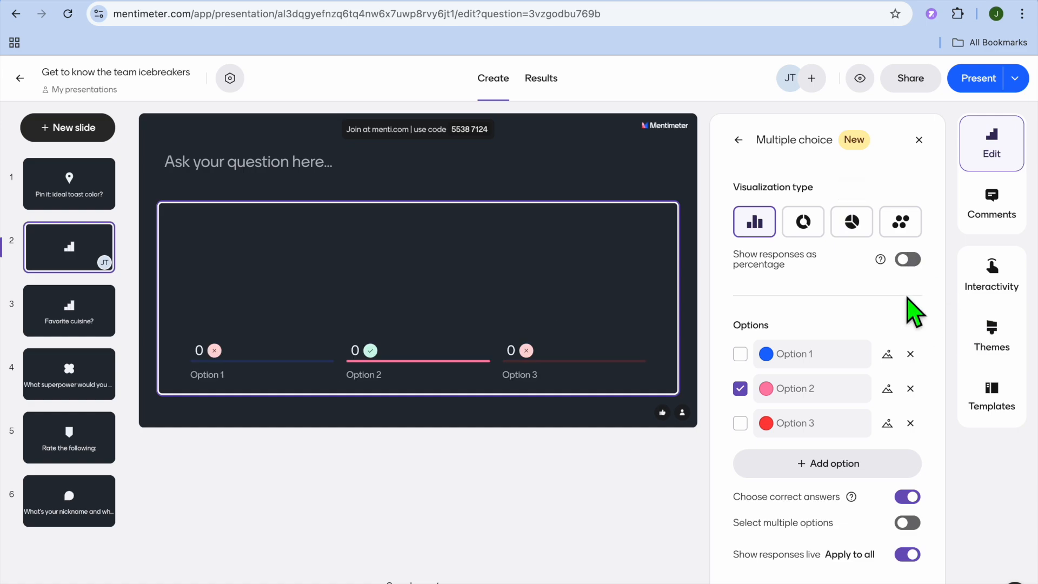
Apply the Terminal default theme to the presentation and close the theme settings
click(1008, 339)
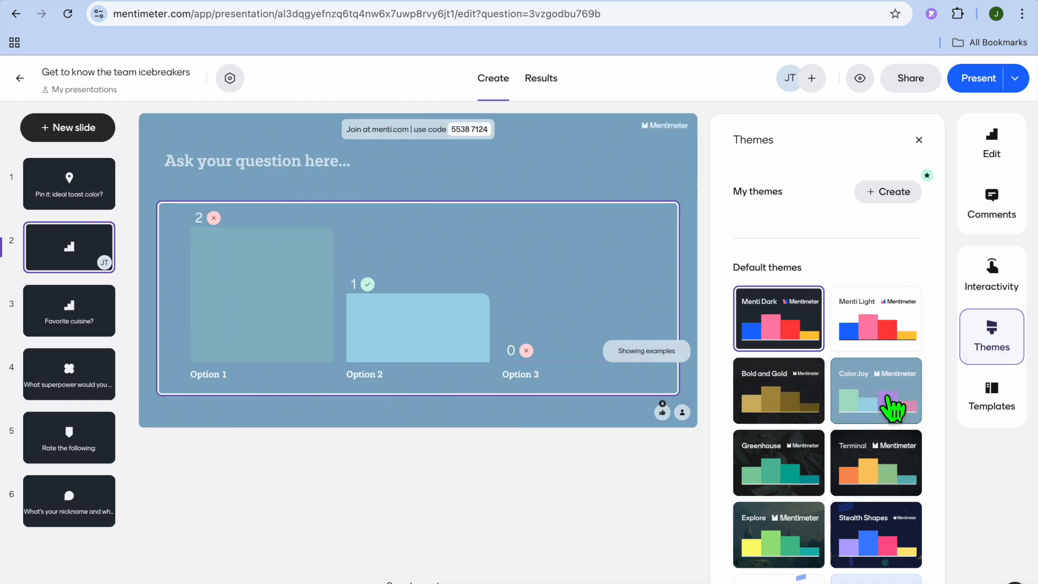
click(863, 475)
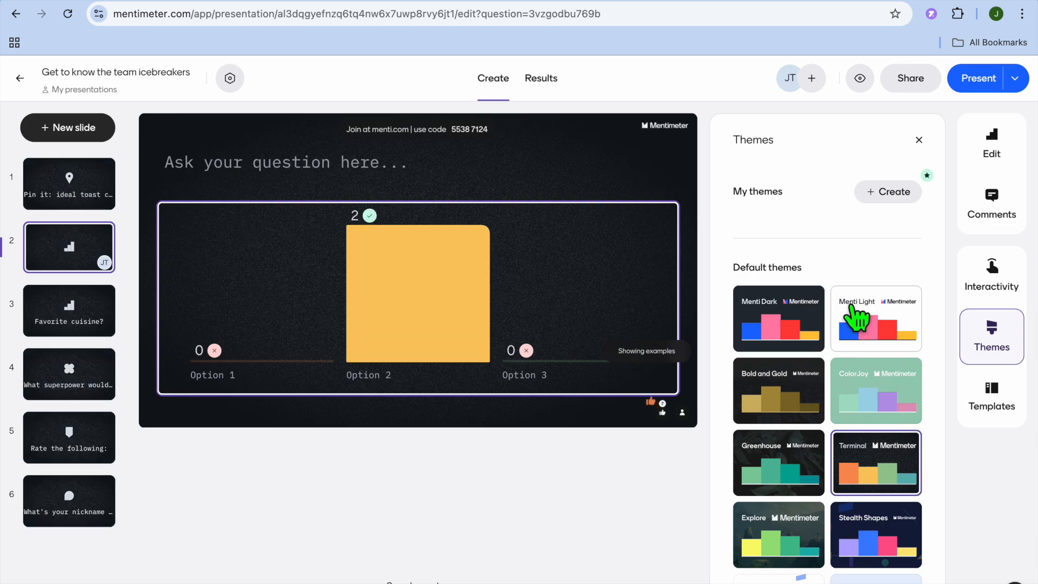
click(918, 140)
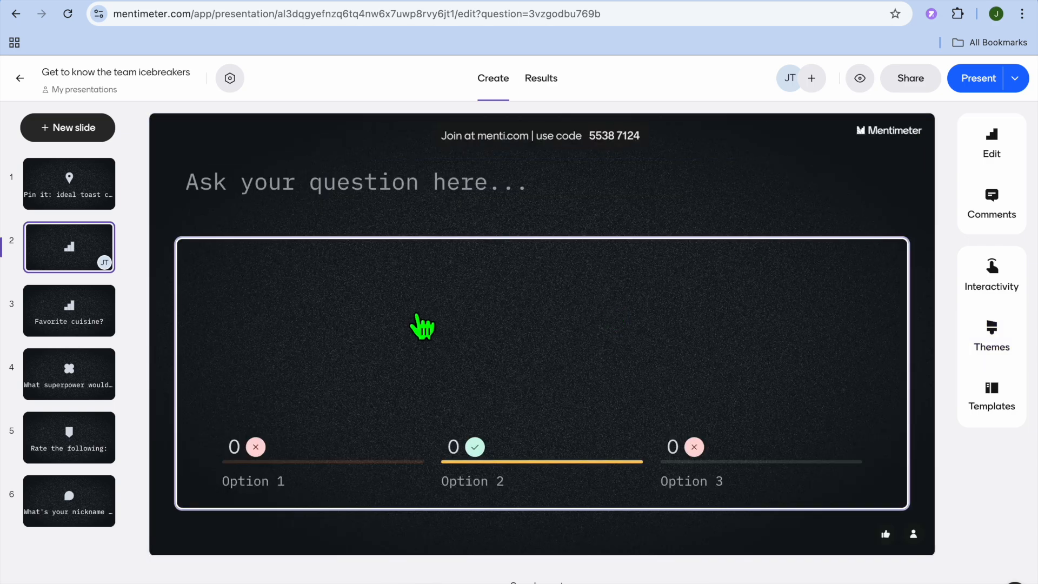
Look through the presentation's slides from the first to the last to examine the applied theme on each one
click(57, 305)
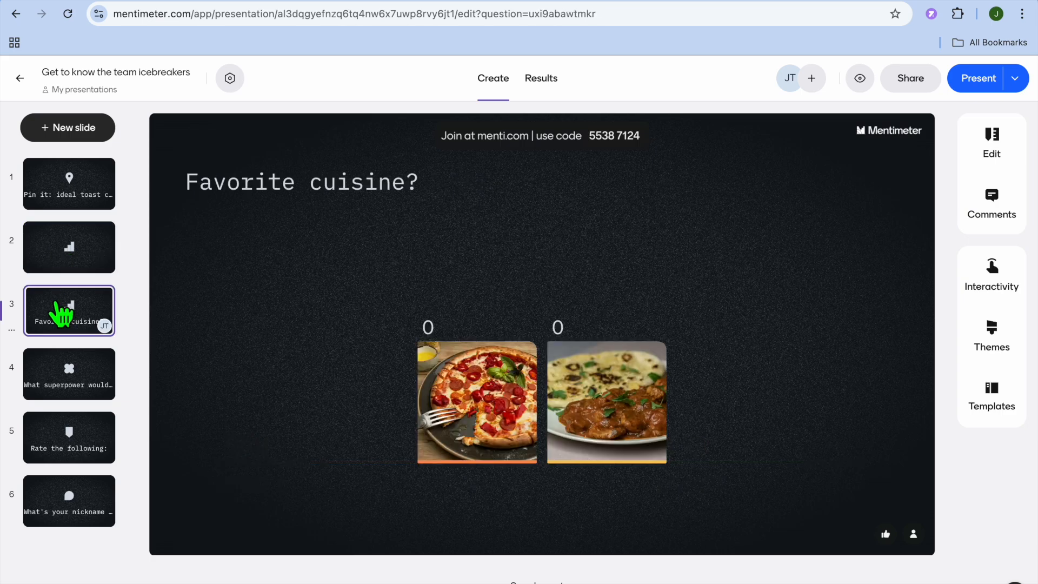
click(65, 386)
click(69, 429)
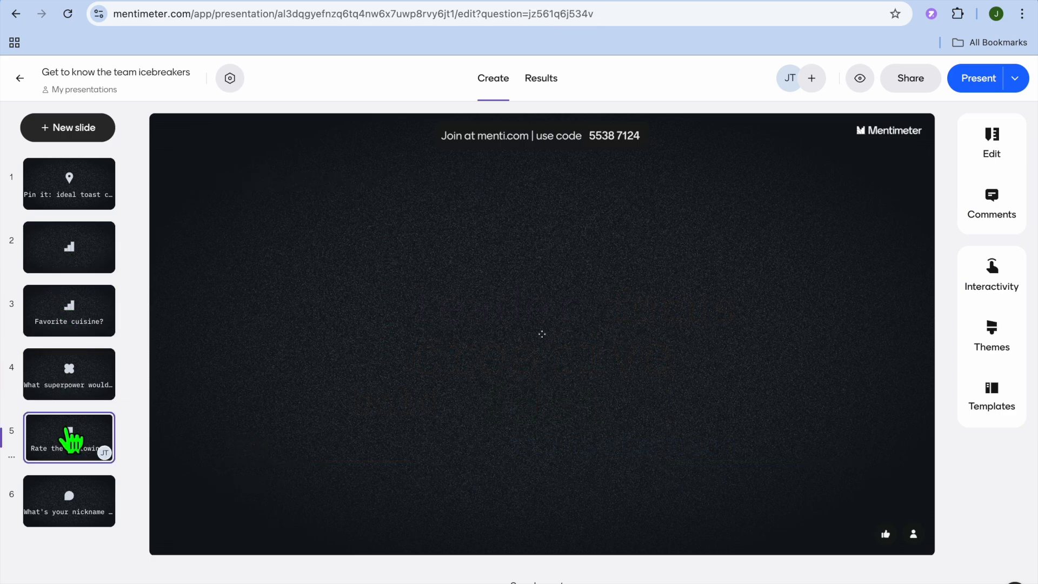
click(72, 516)
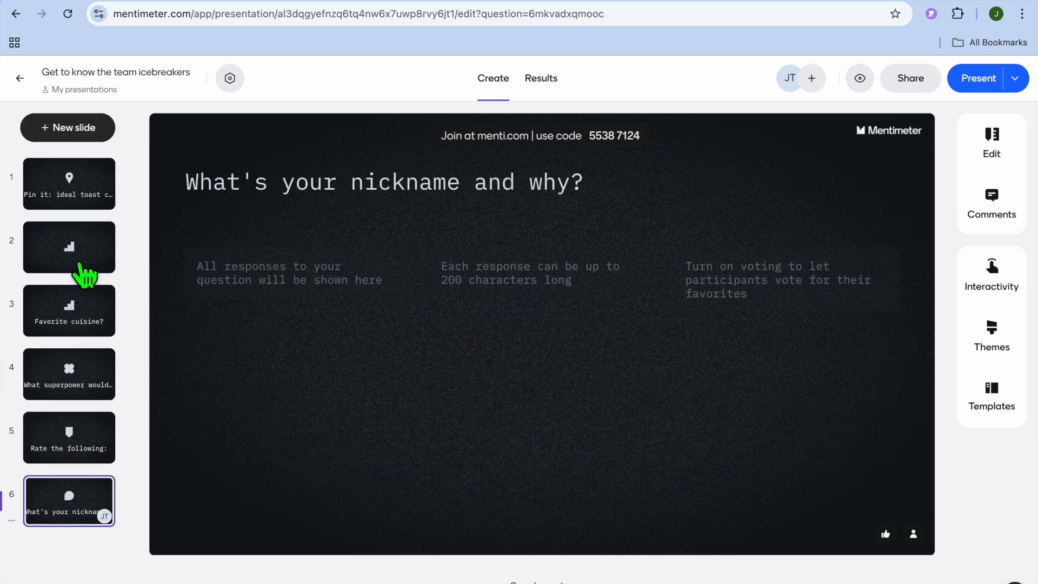
click(86, 189)
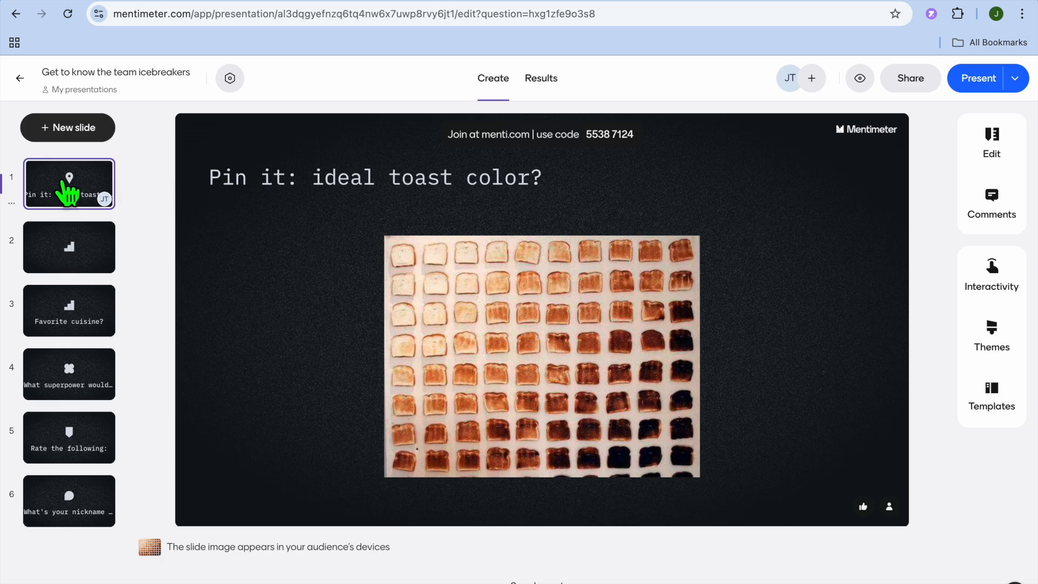
click(63, 258)
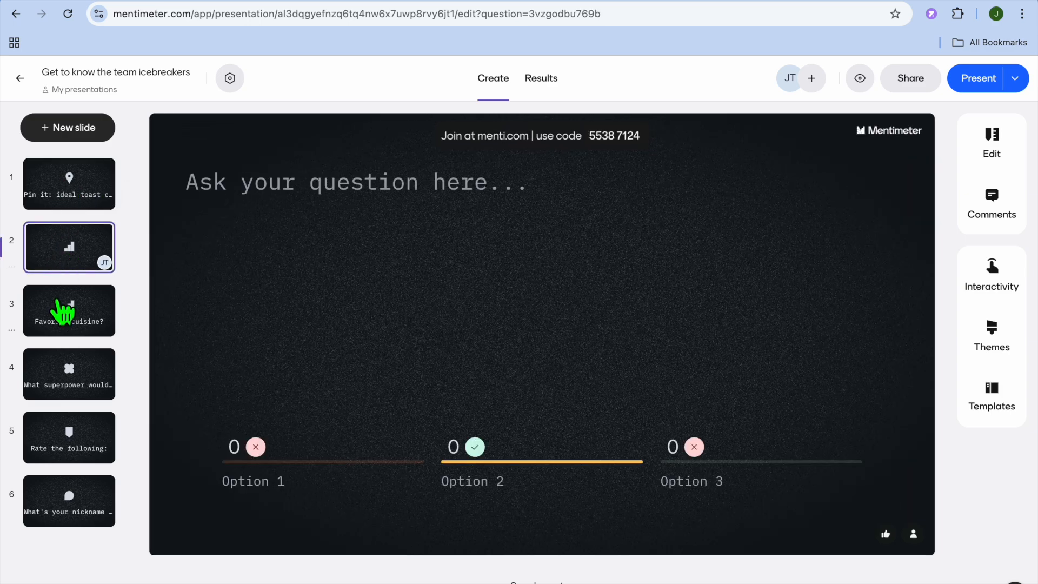
click(62, 317)
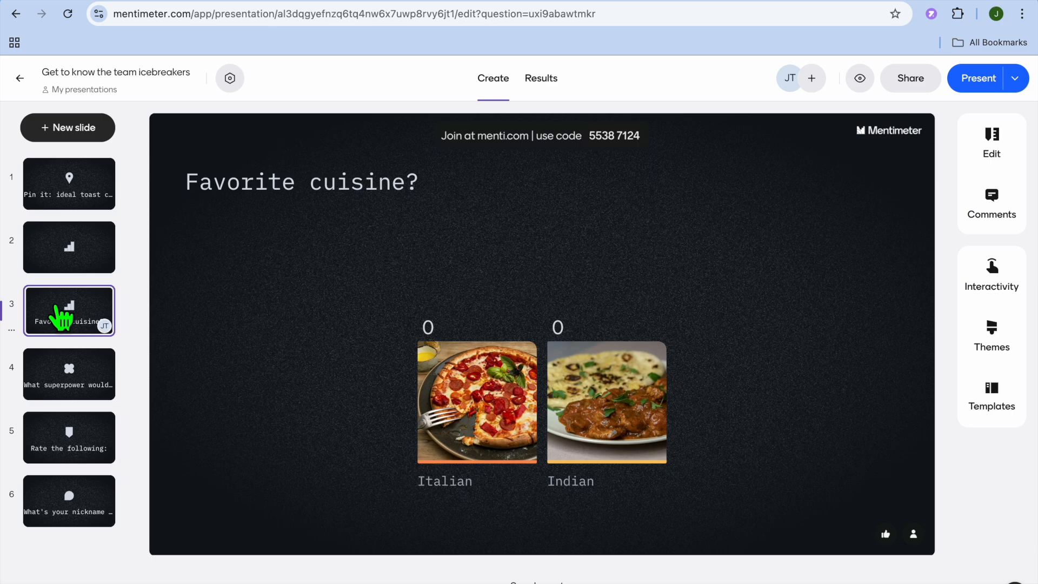
Move the blank multiple choice slide below the "Favorite cuisine?" slide, and open "Favorite cuisine?"
click(68, 238)
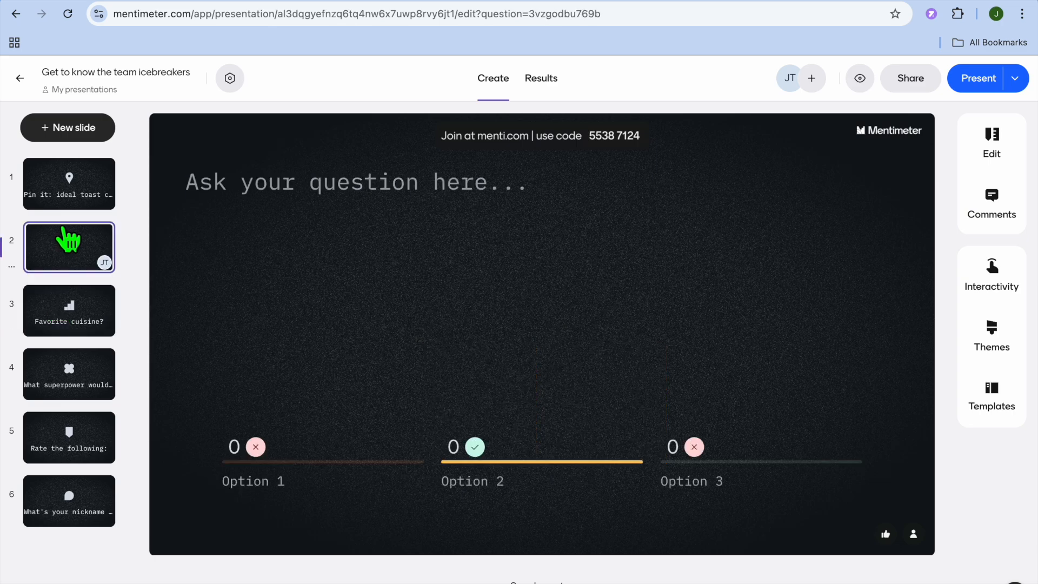
drag(69, 239, 65, 306)
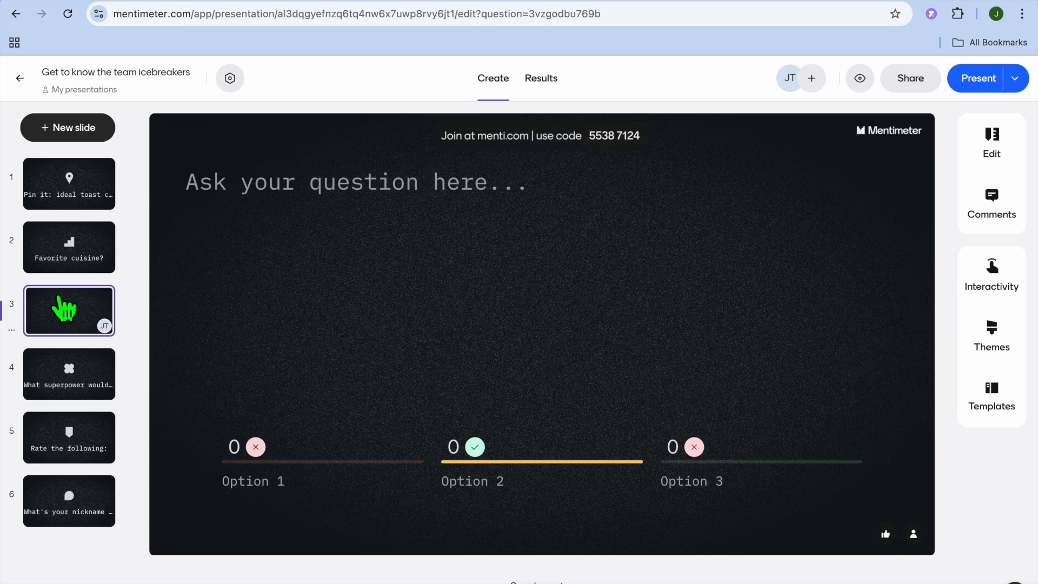
click(77, 263)
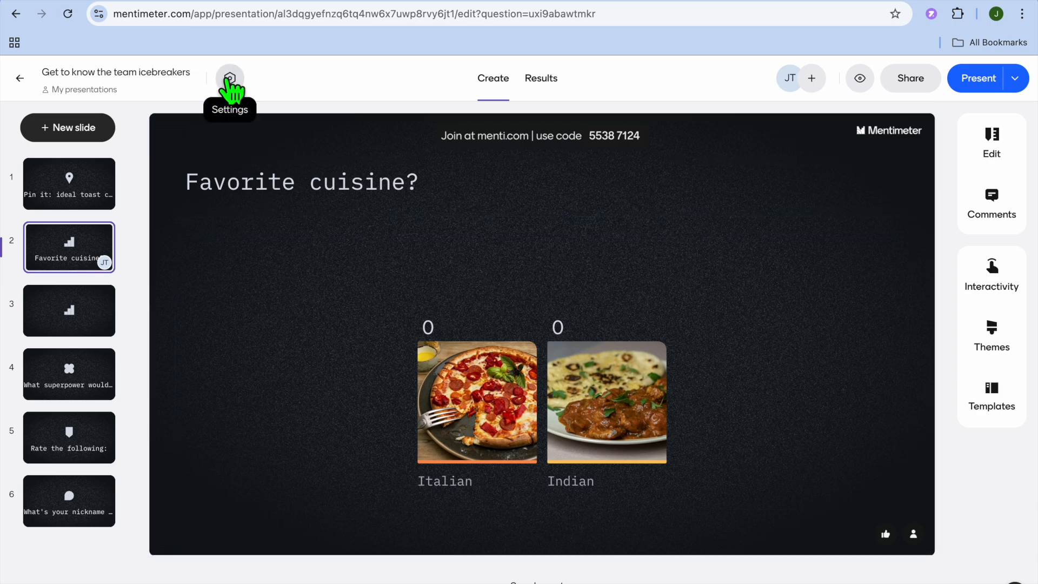
Review the Menti type settings, and preview the presenter and audience screens for the "Favorite cuisine?" slide
click(230, 79)
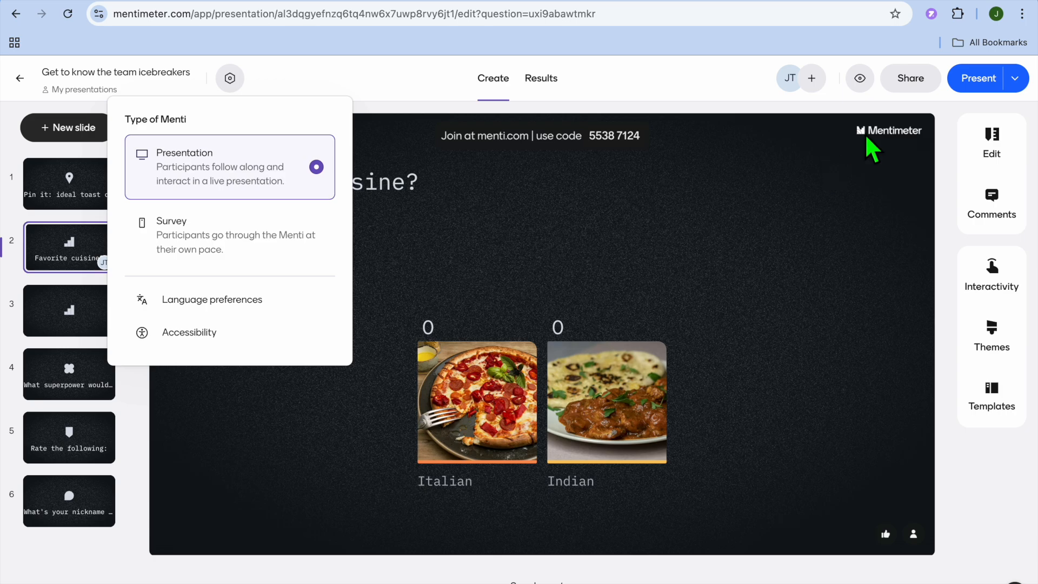
click(859, 81)
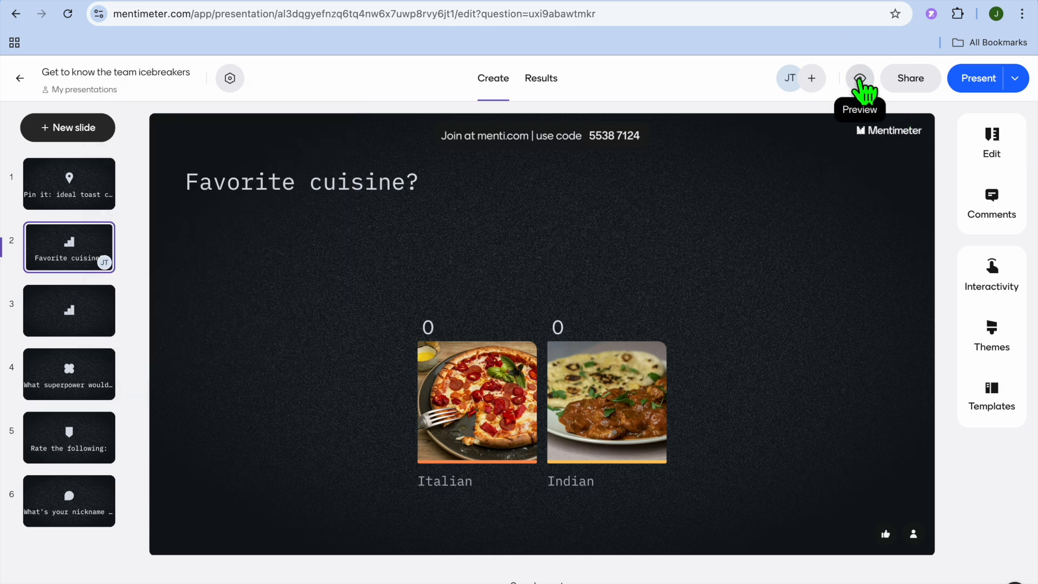
click(860, 81)
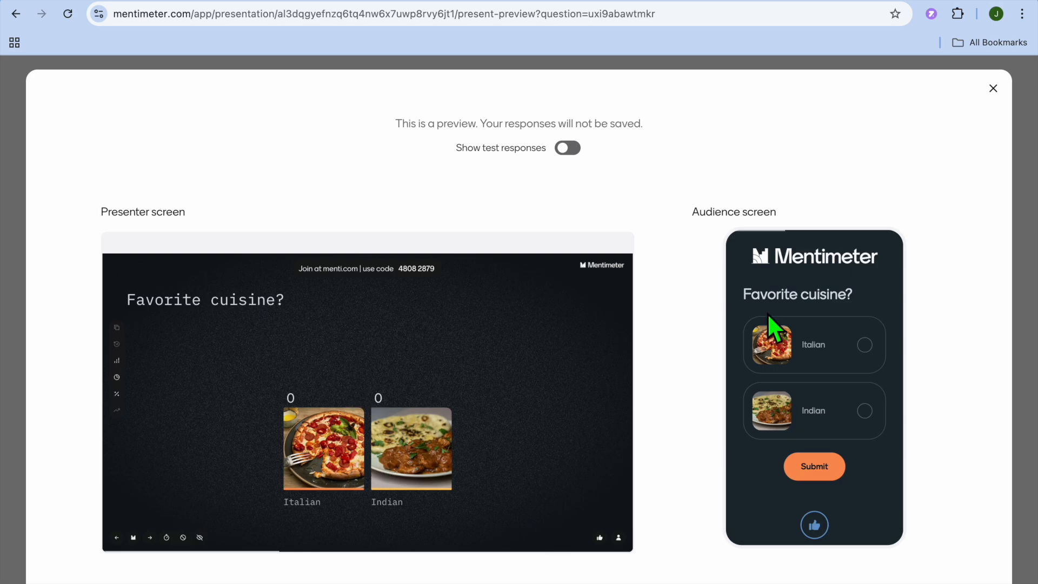
click(993, 88)
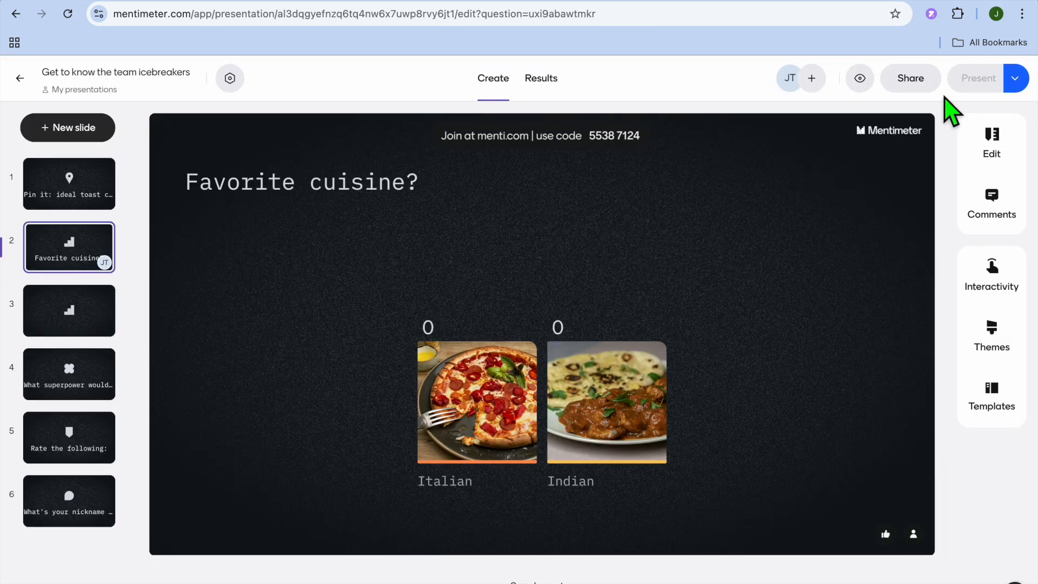
Present the quiz in full screen, go back to the first slide, advance through every slide to the end, and exit
click(1015, 79)
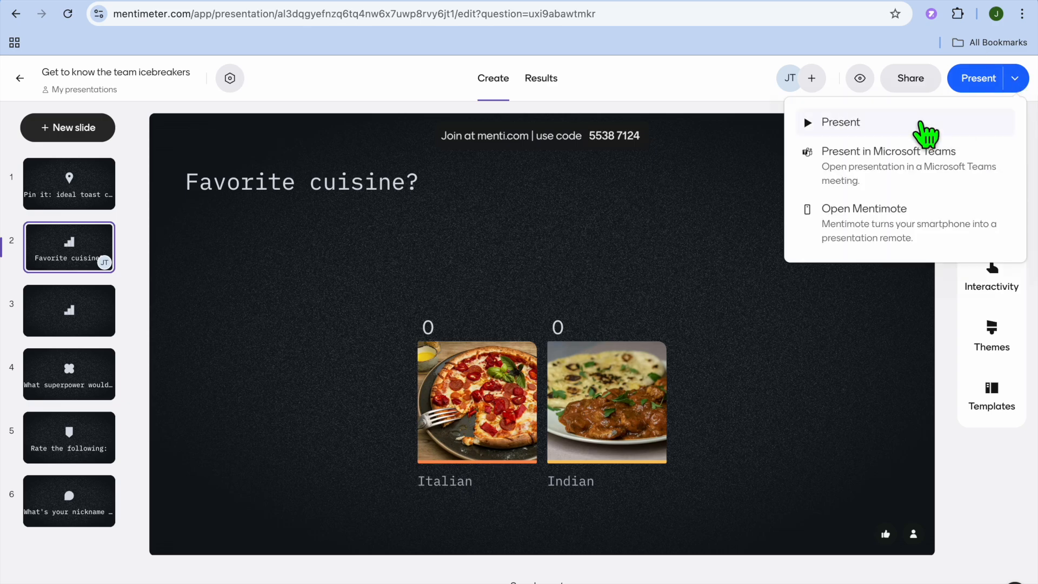
click(878, 125)
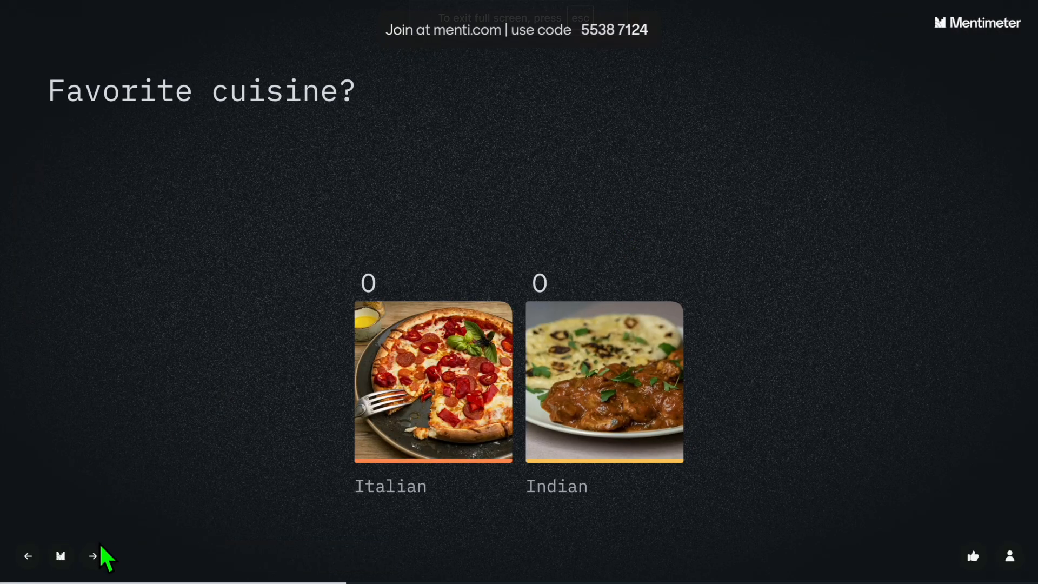
click(26, 557)
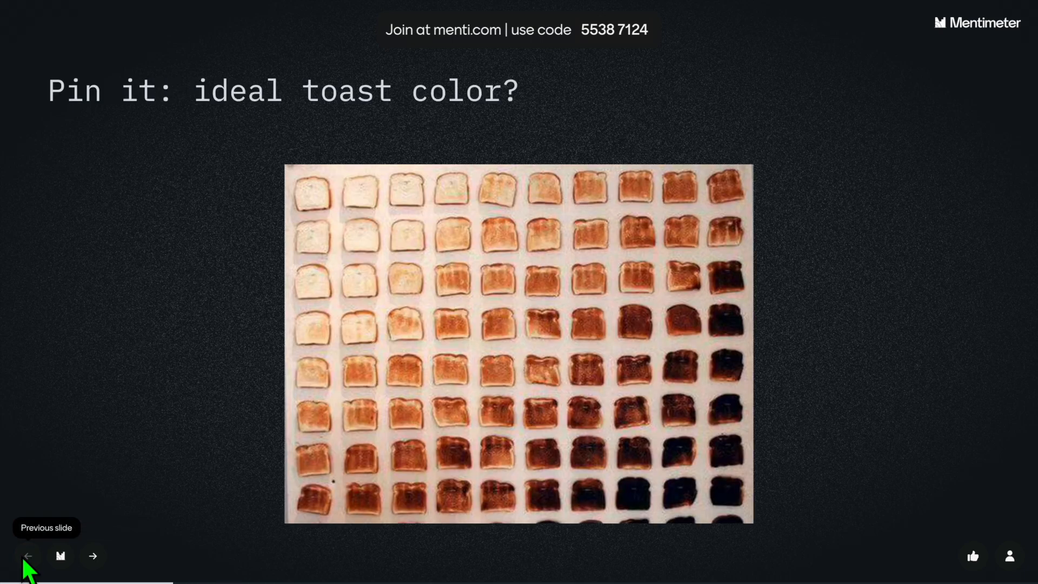
click(94, 557)
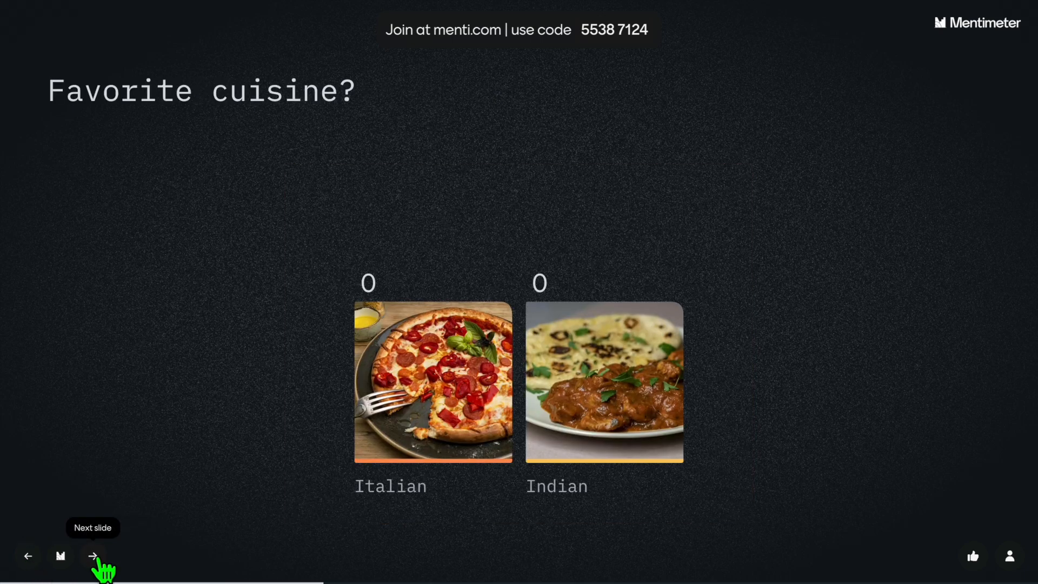
click(96, 558)
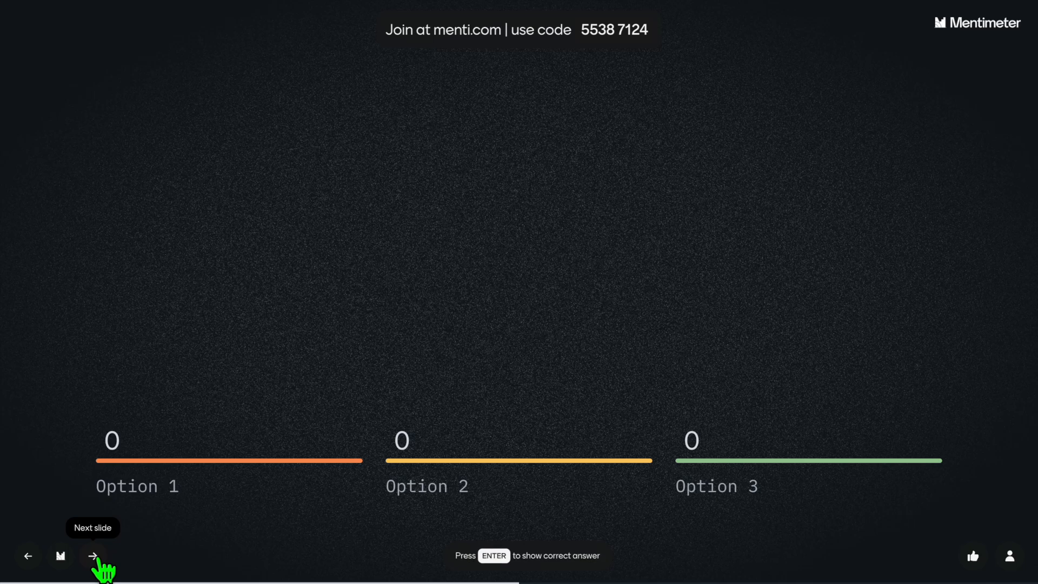
click(95, 559)
click(95, 558)
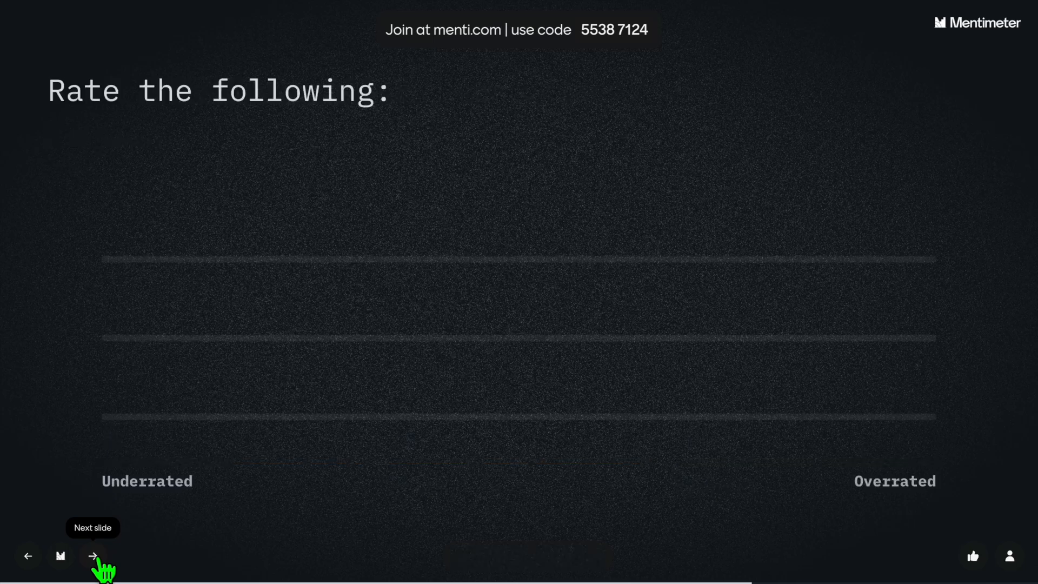
click(95, 558)
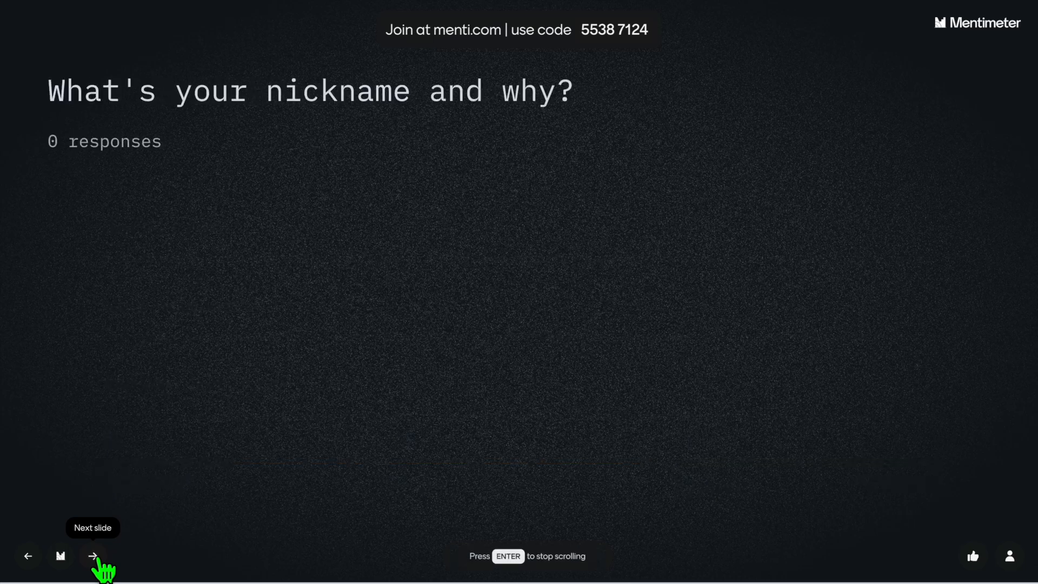
click(95, 559)
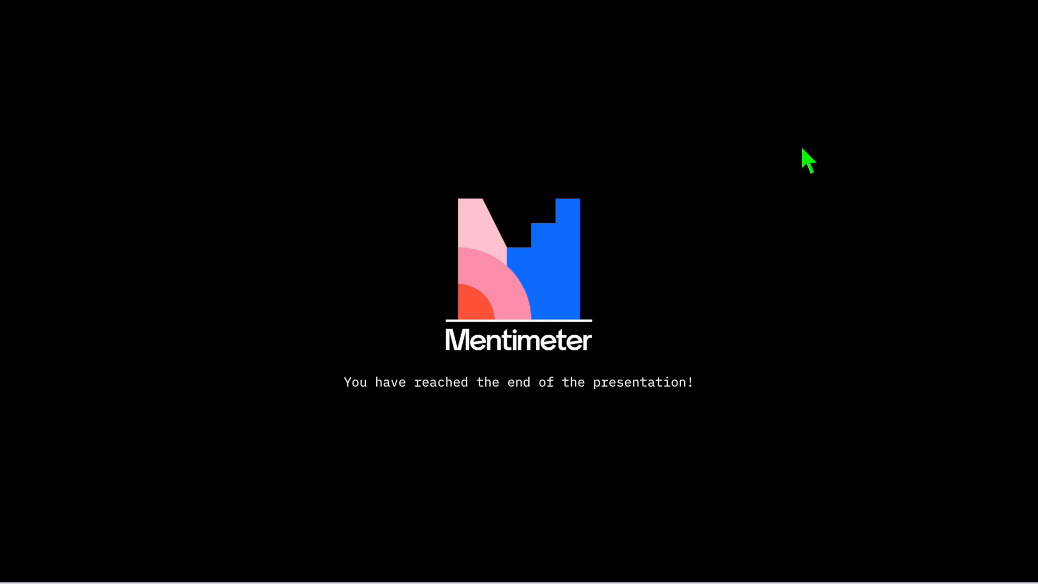
key(Escape)
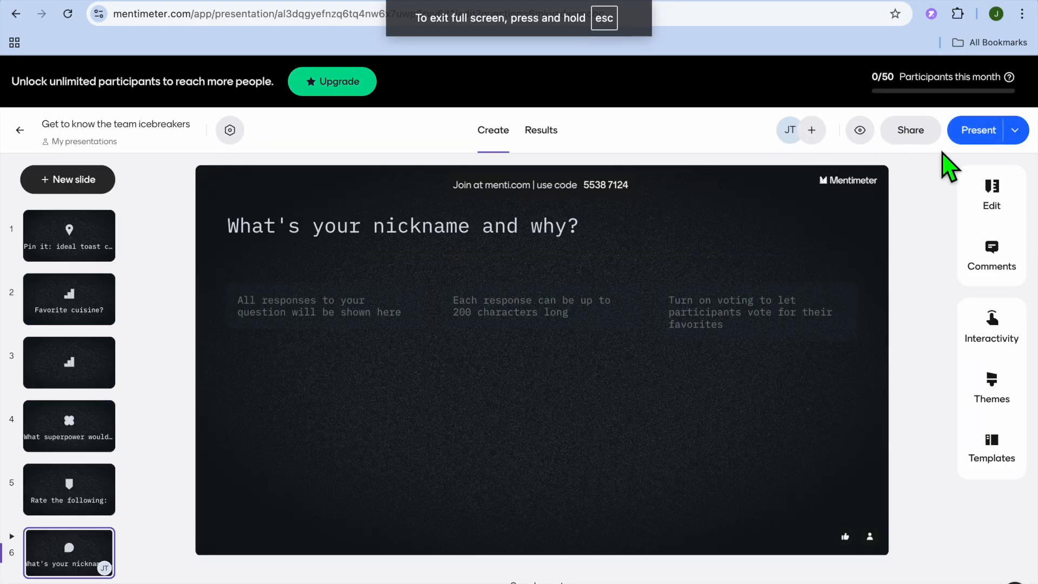
Review the sharing options for participants, editors and slides, and close the sharing settings
click(920, 135)
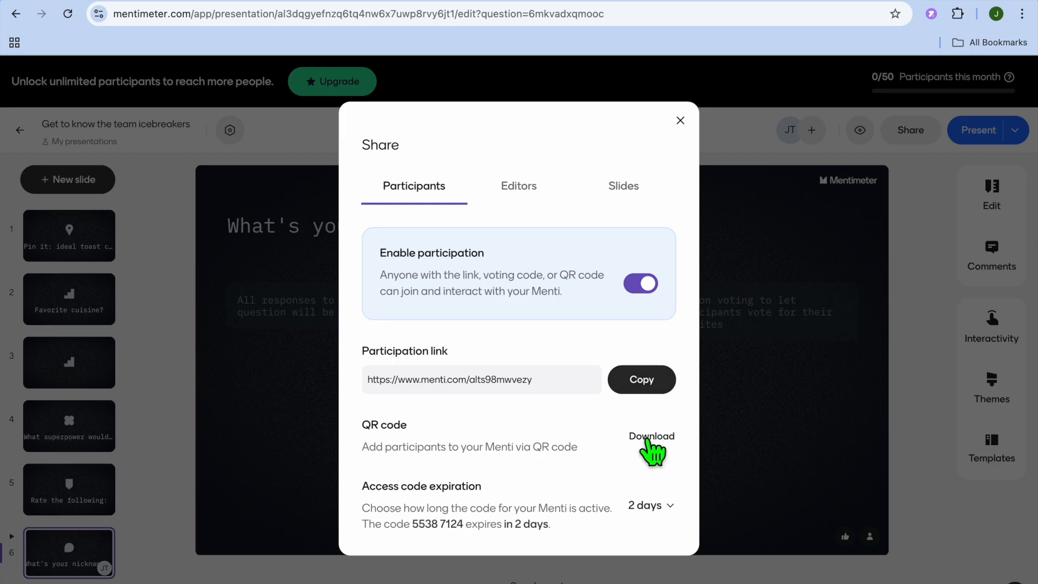
click(516, 193)
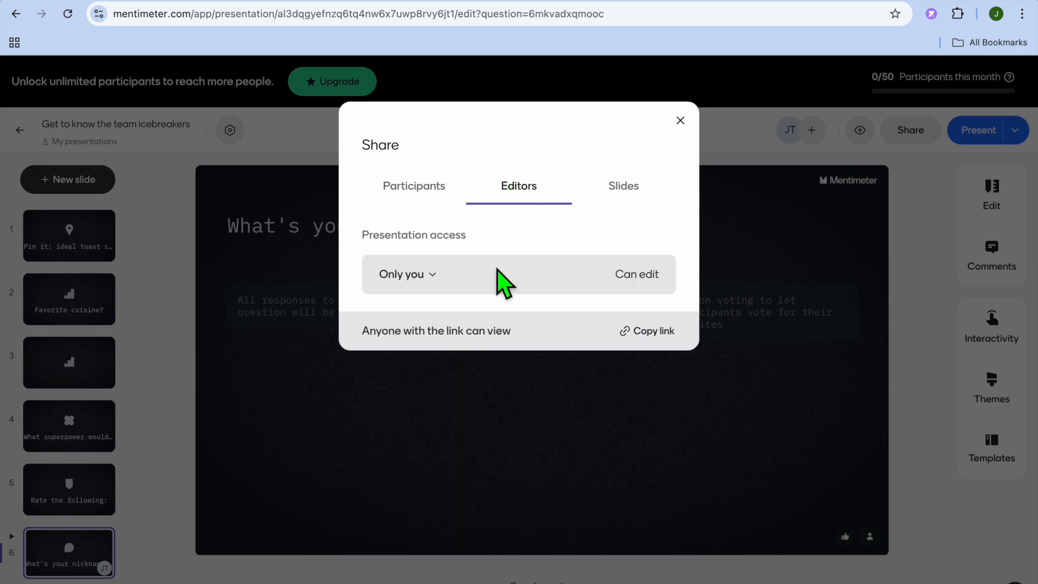
click(641, 190)
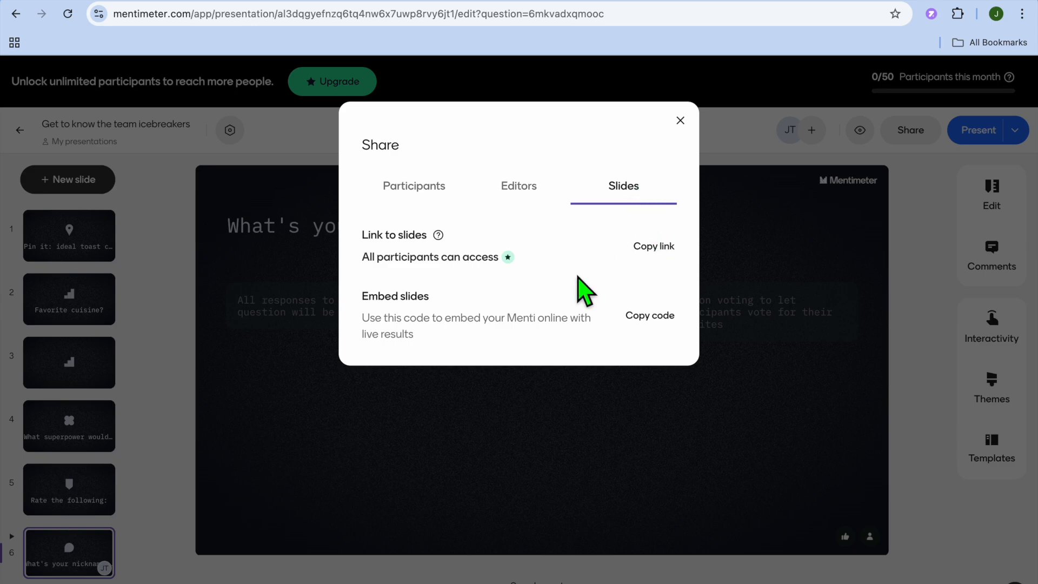
click(680, 121)
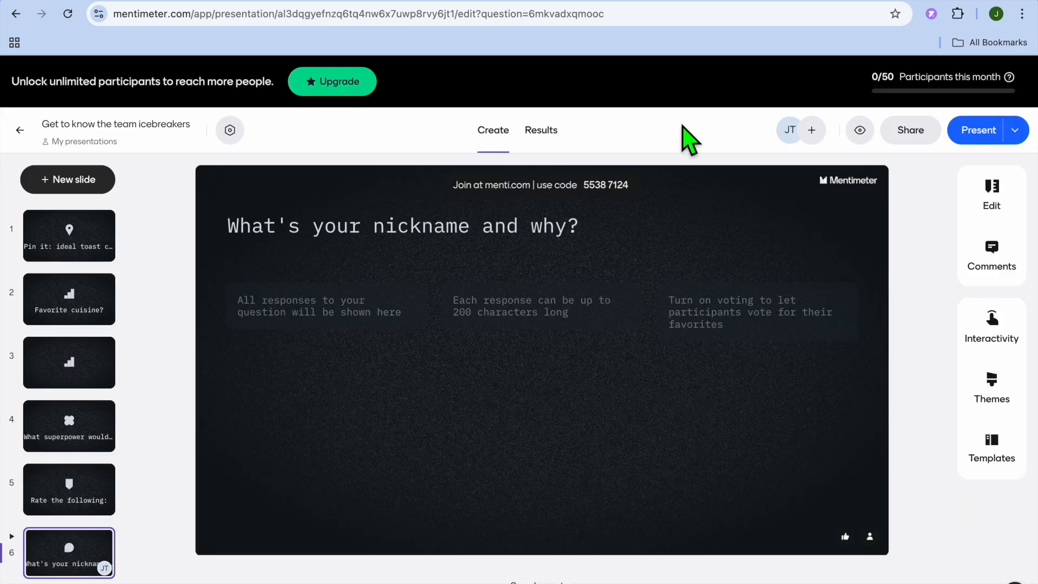